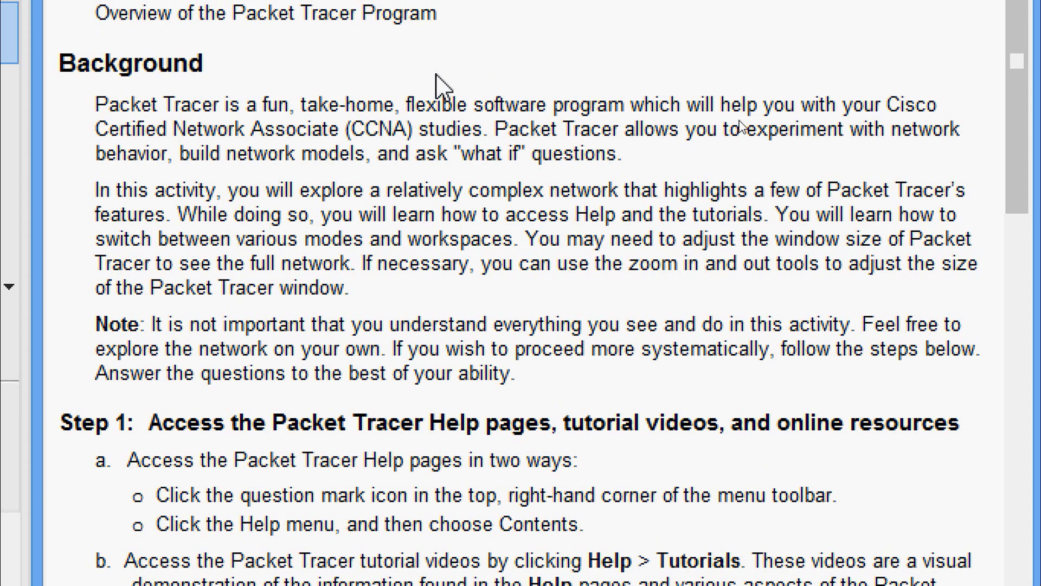
- Open the Packet Tracer Help pages directly from the main window, and close them again
scroll(445, 261, "down", 1)
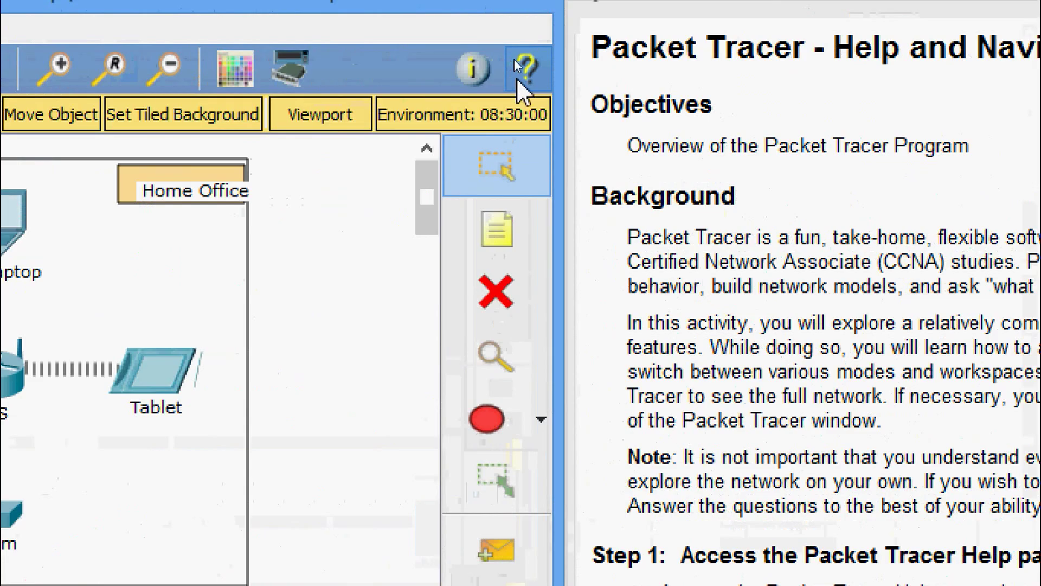
left_click(529, 73)
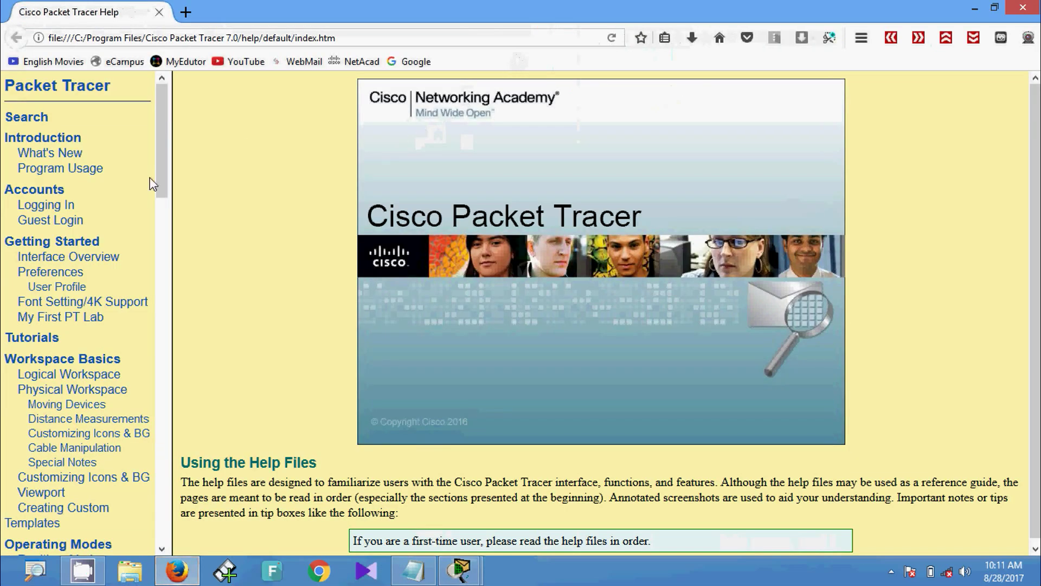
left_click(1011, 14)
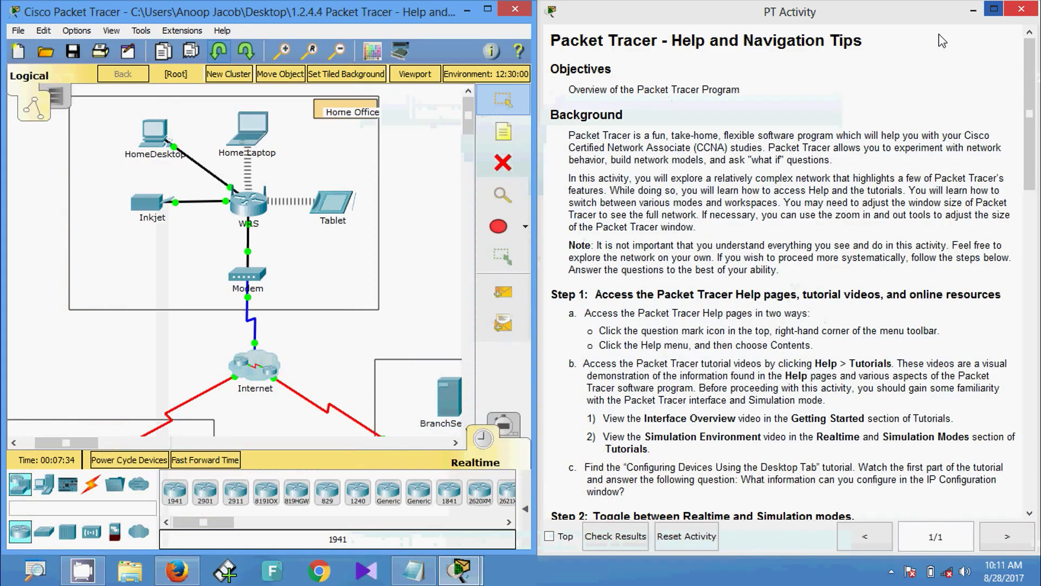
- Open the Help contents and look through the list of help topics
left_click(222, 32)
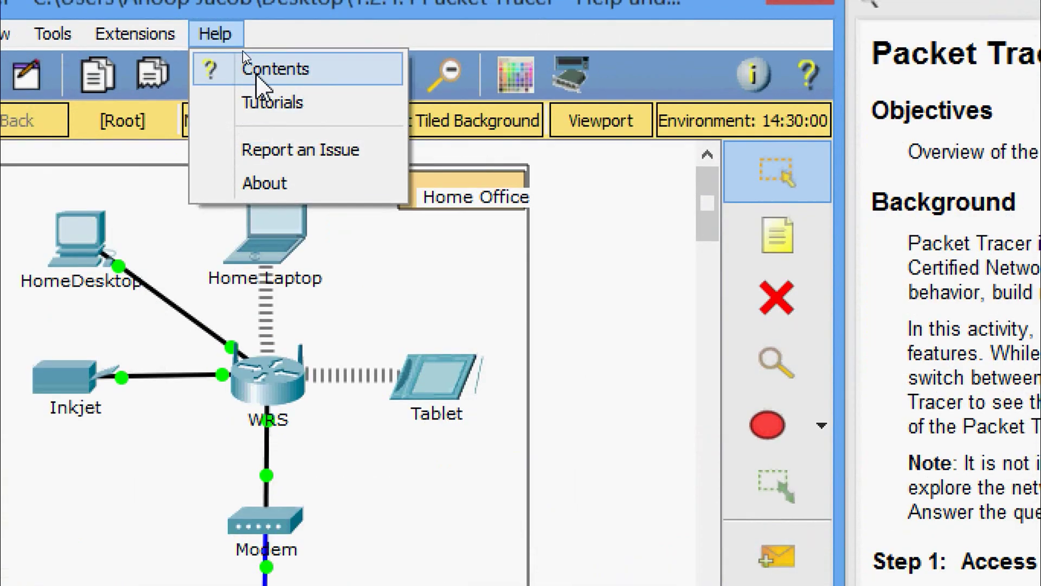
left_click(256, 77)
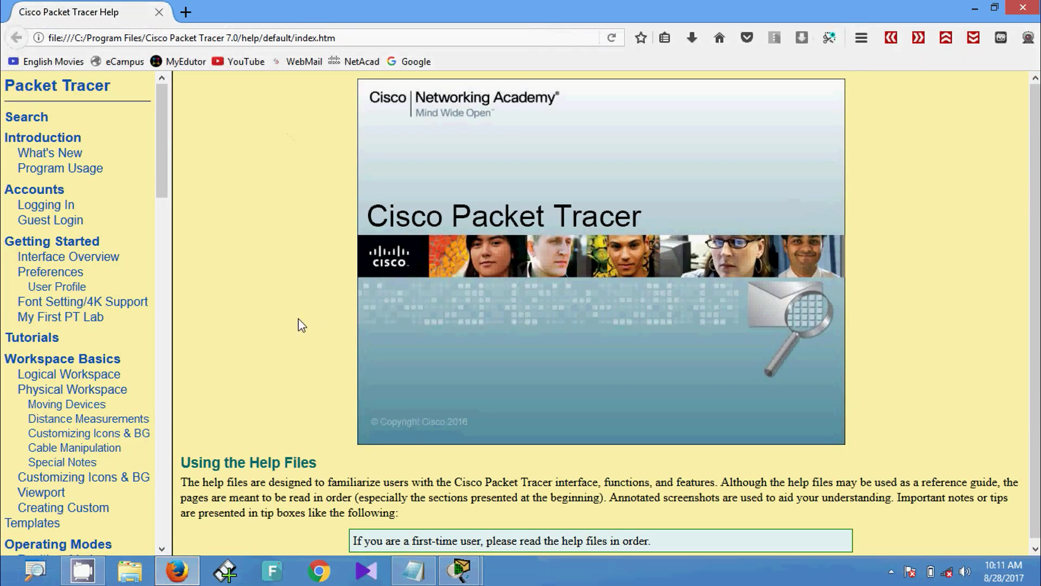
scroll(130, 255, "down", 12)
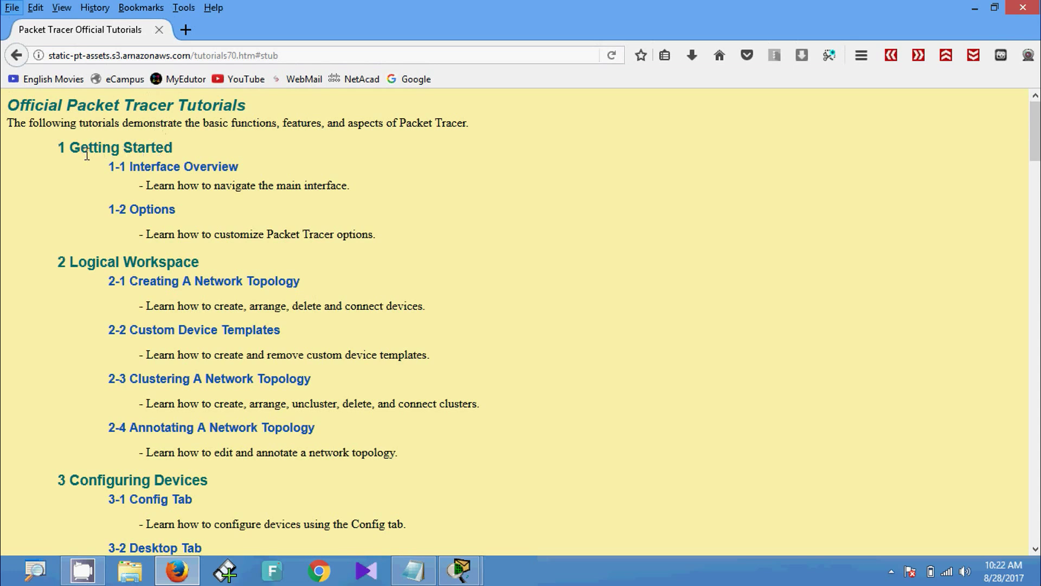
- Play the 1-1 Interface Overview video from the Getting Started tutorials and close the player
left_click(169, 169)
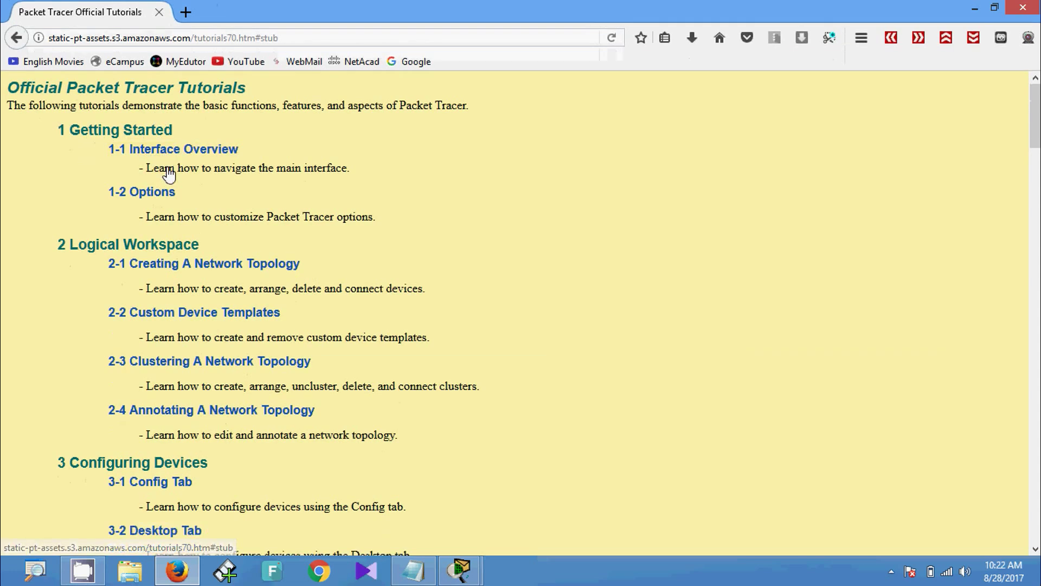
left_click(174, 153)
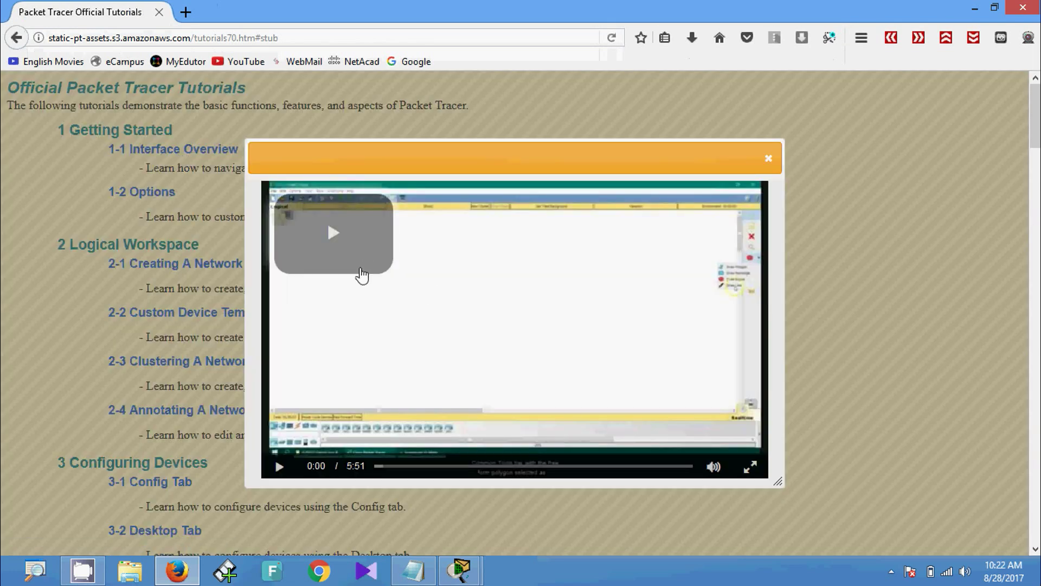
left_click(337, 252)
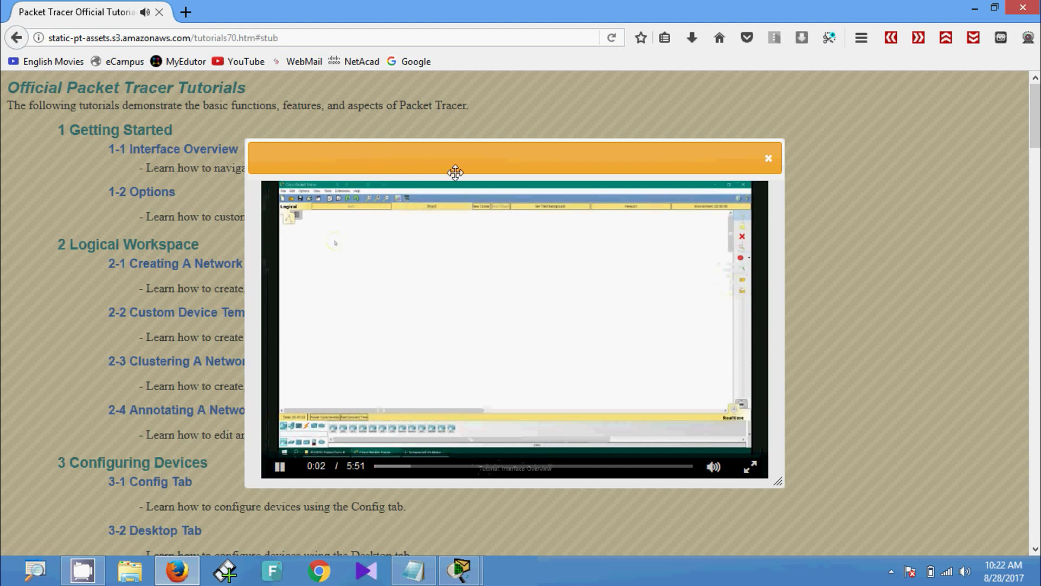
left_click_drag(455, 172, 551, 221)
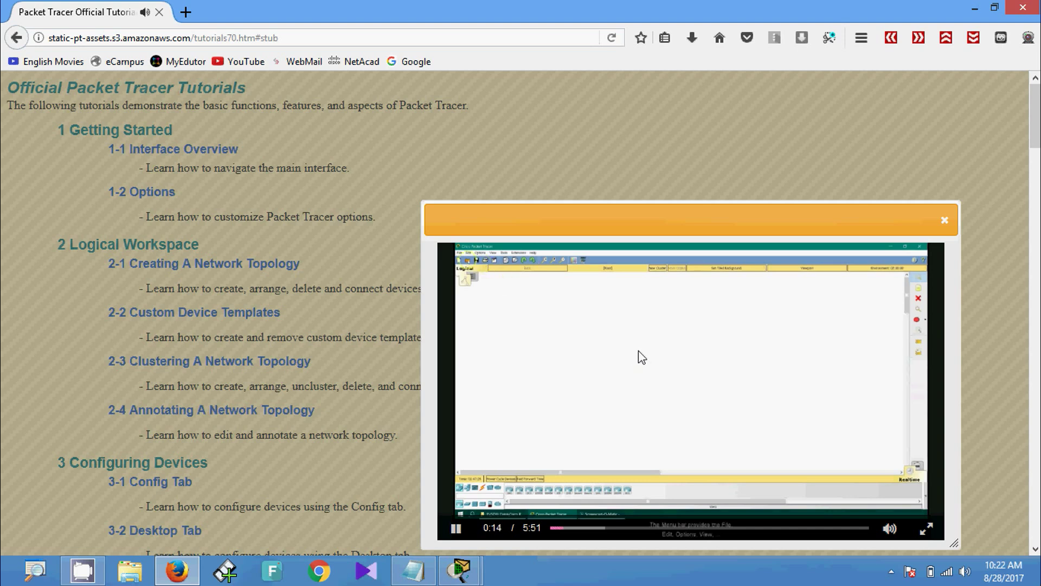
left_click(944, 219)
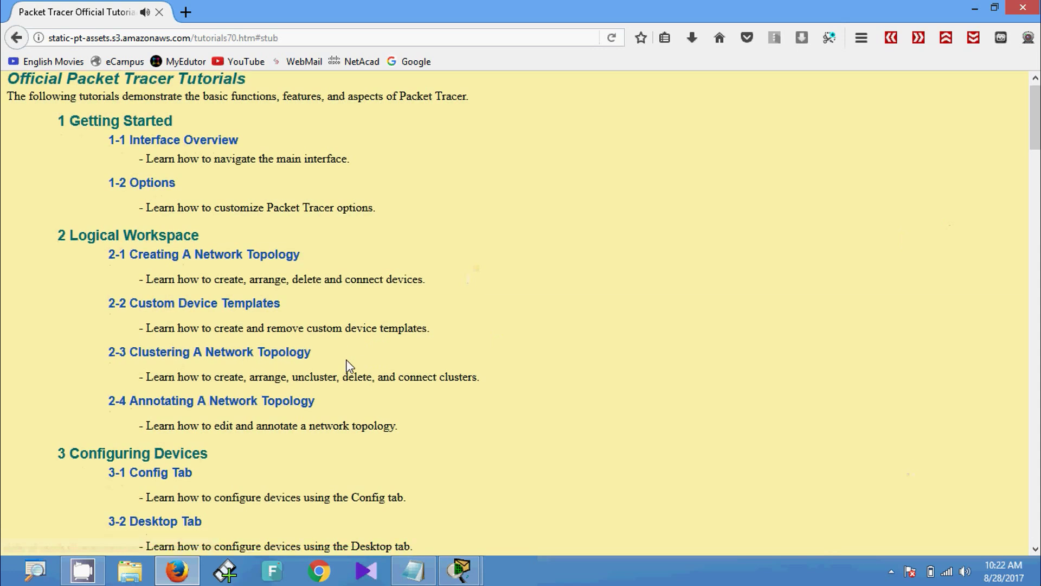
- Play the 4-1 Simulation Environment video from the Realtime and Simulation Modes tutorials and close the player
scroll(349, 366, "down", 6)
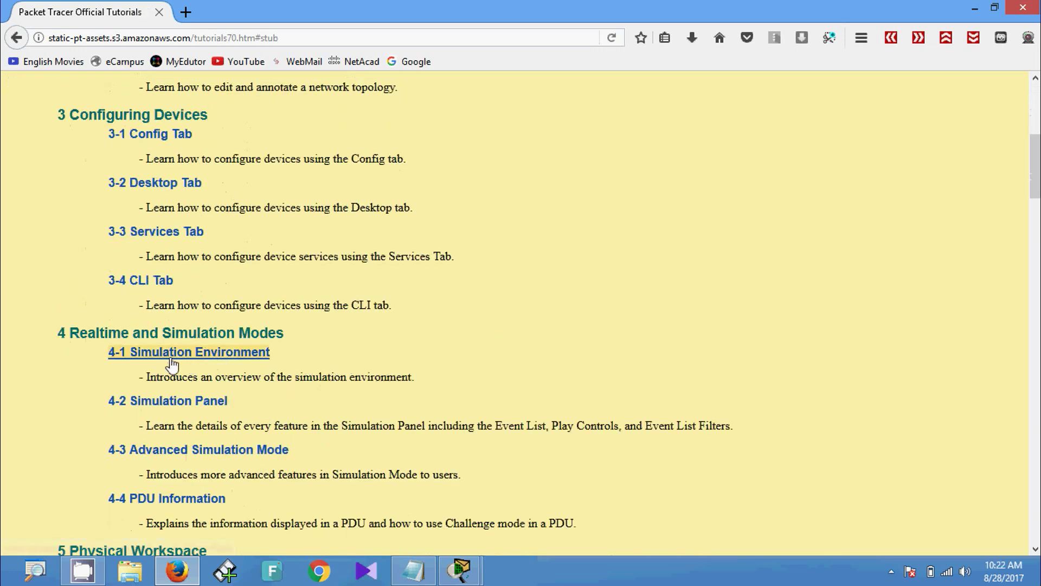
left_click(199, 356)
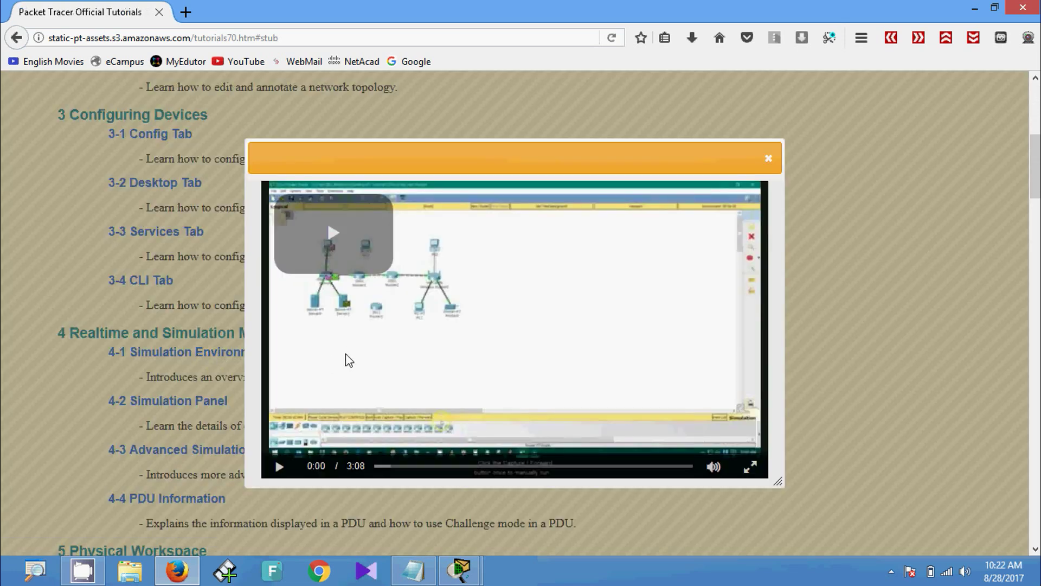
left_click(280, 467)
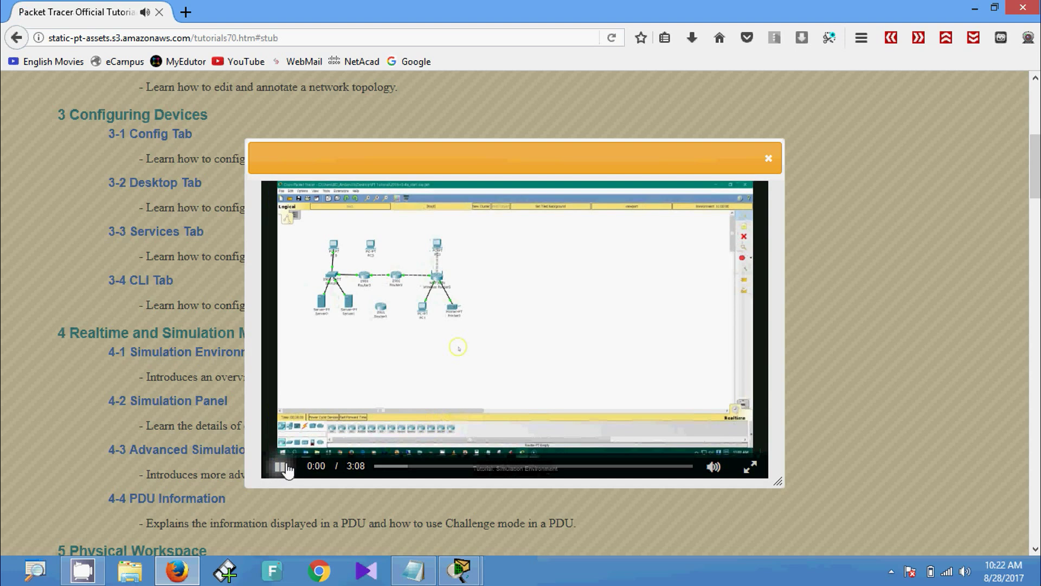
left_click_drag(348, 156, 547, 111)
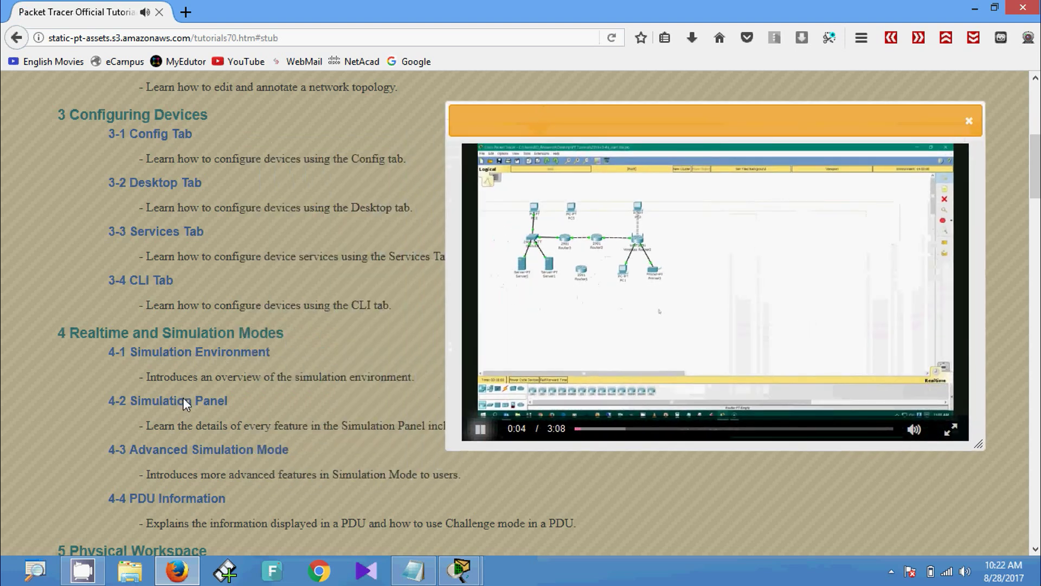
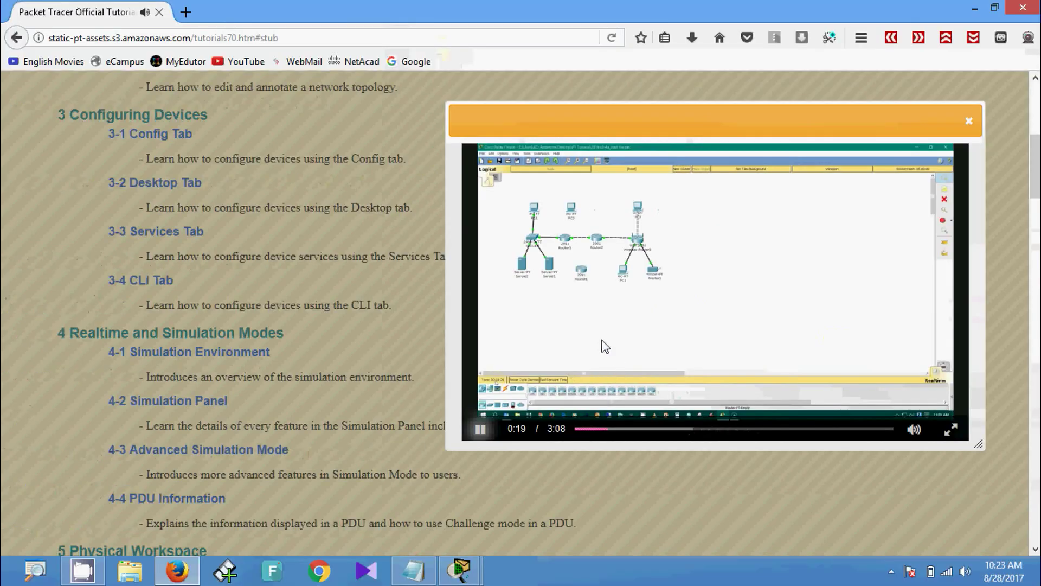
left_click(971, 122)
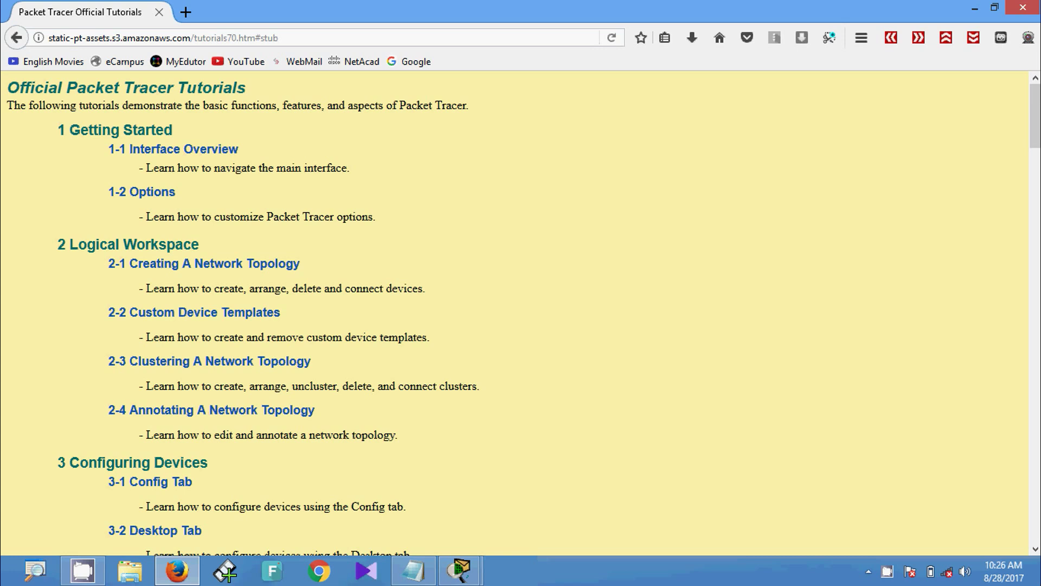
- Look through the whole official tutorials list for the tutorial on configuring devices using the Desktop tab
key("alt")
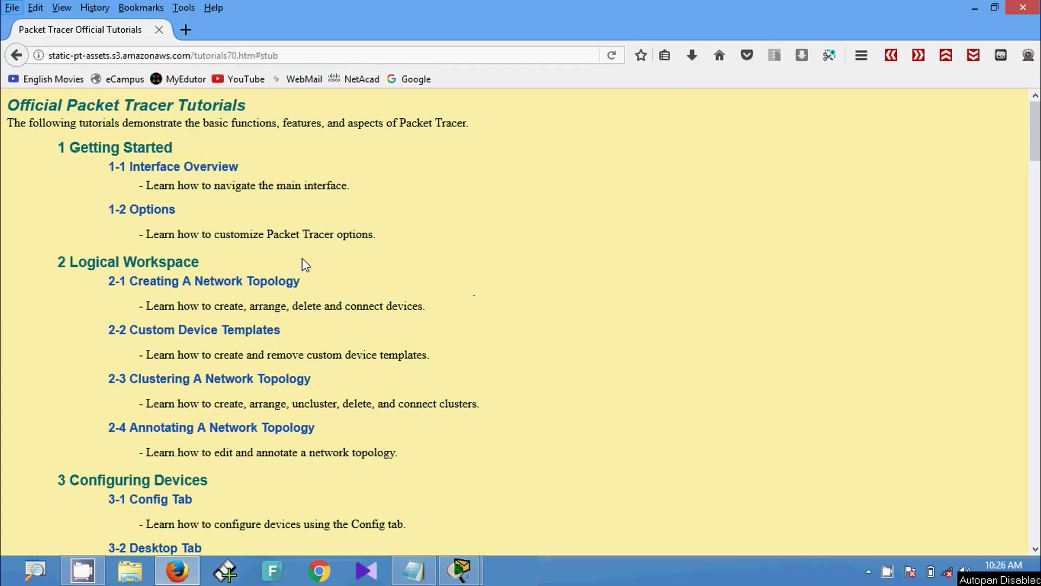
scroll(307, 263, "down", 8)
scroll(305, 264, "down", 10)
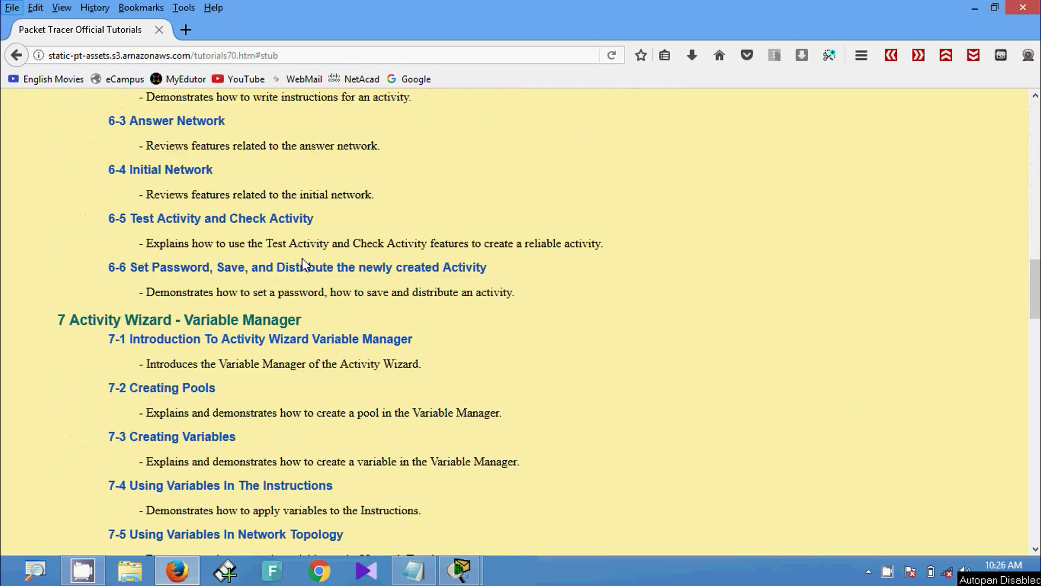
scroll(304, 265, "down", 3)
scroll(304, 264, "down", 7)
scroll(304, 264, "down", 6)
scroll(303, 263, "down", 8)
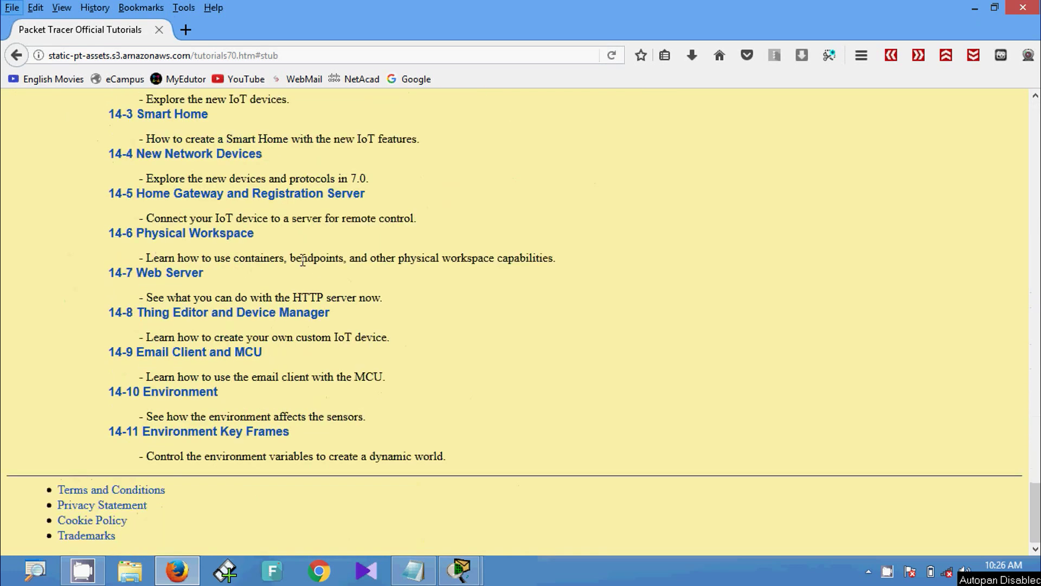
key("alt+Tab")
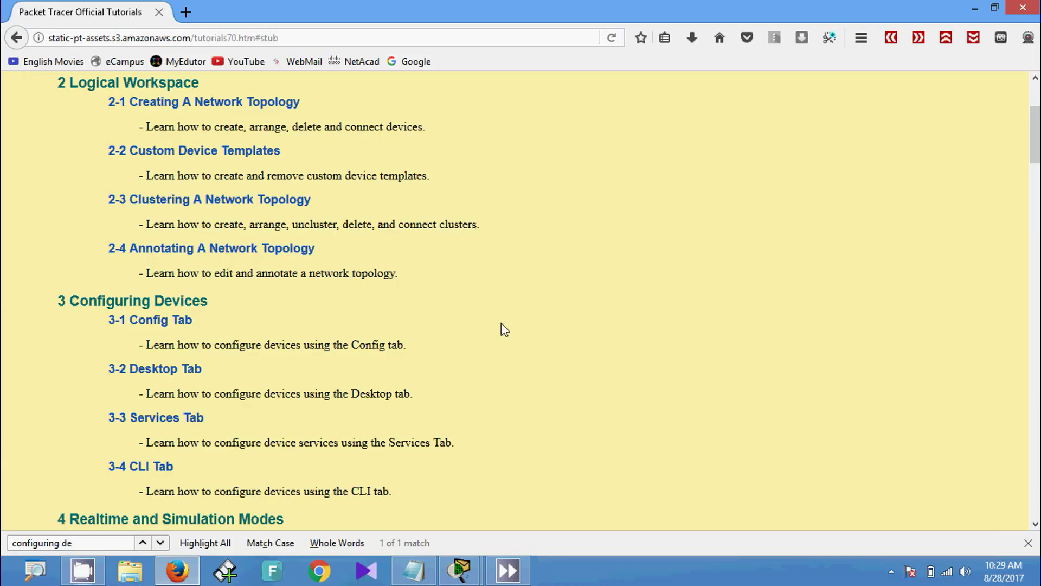
- Play the 3-2 Desktop Tab video from the Configuring Devices tutorials
key("alt")
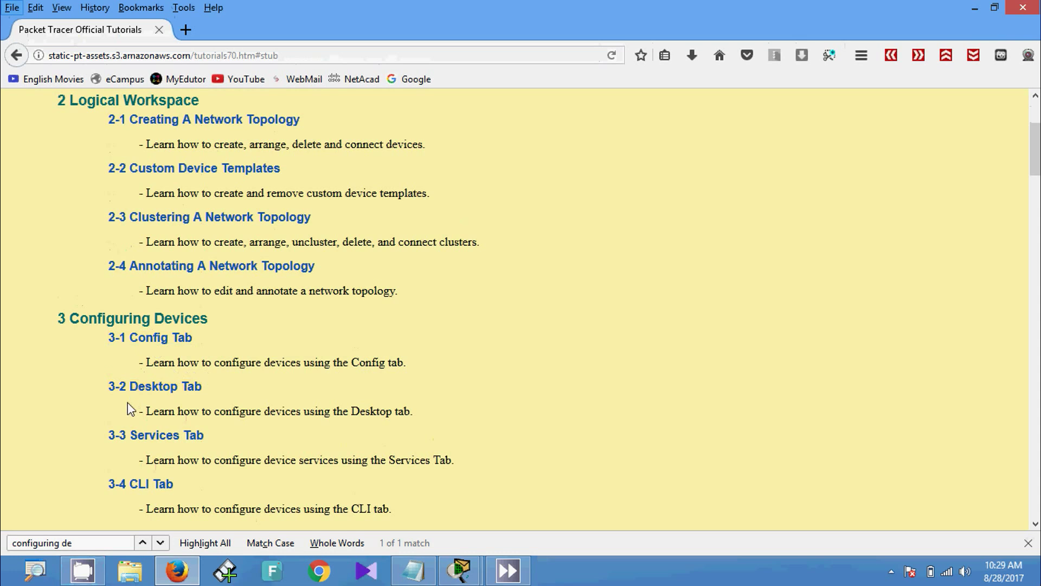
left_click(154, 388)
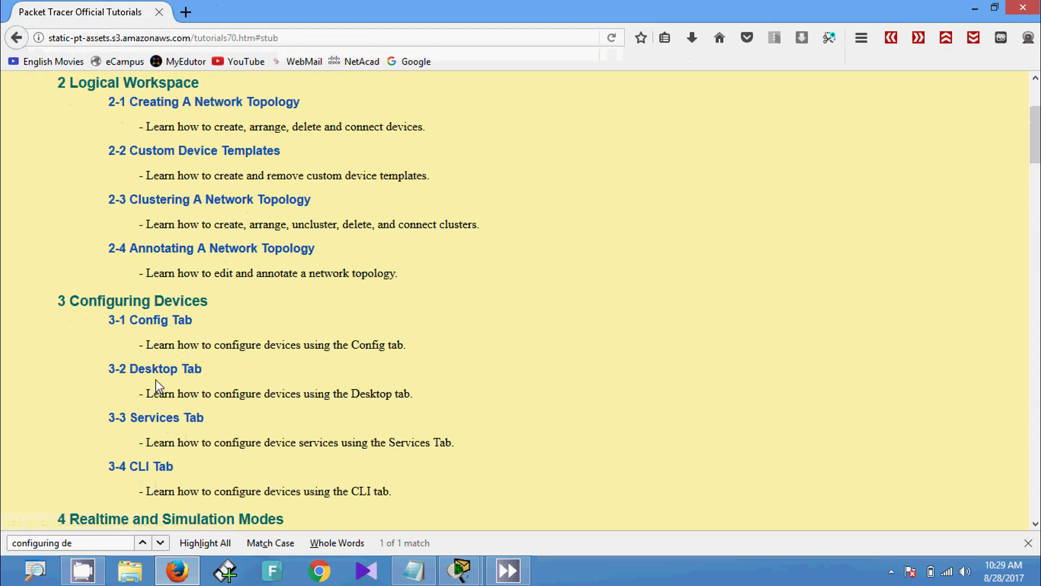
left_click(130, 371)
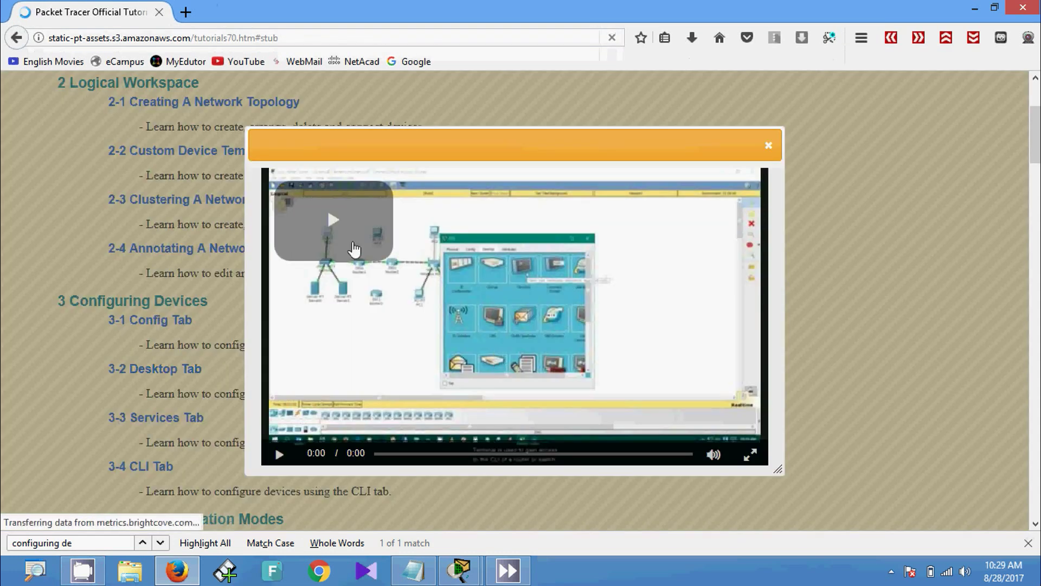
left_click(326, 205)
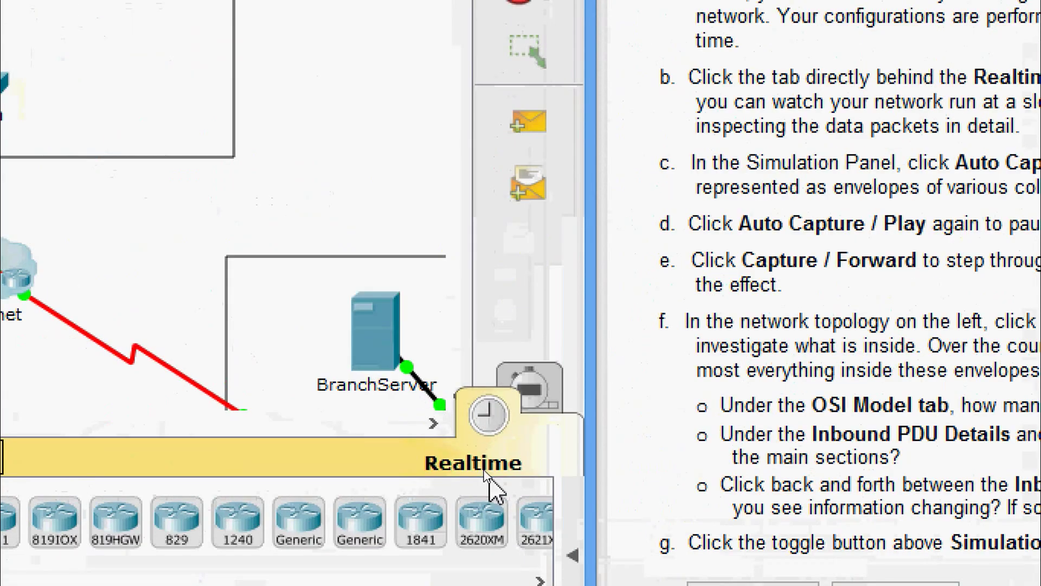
- Toggle the network between Realtime and Simulation modes
left_click(538, 392)
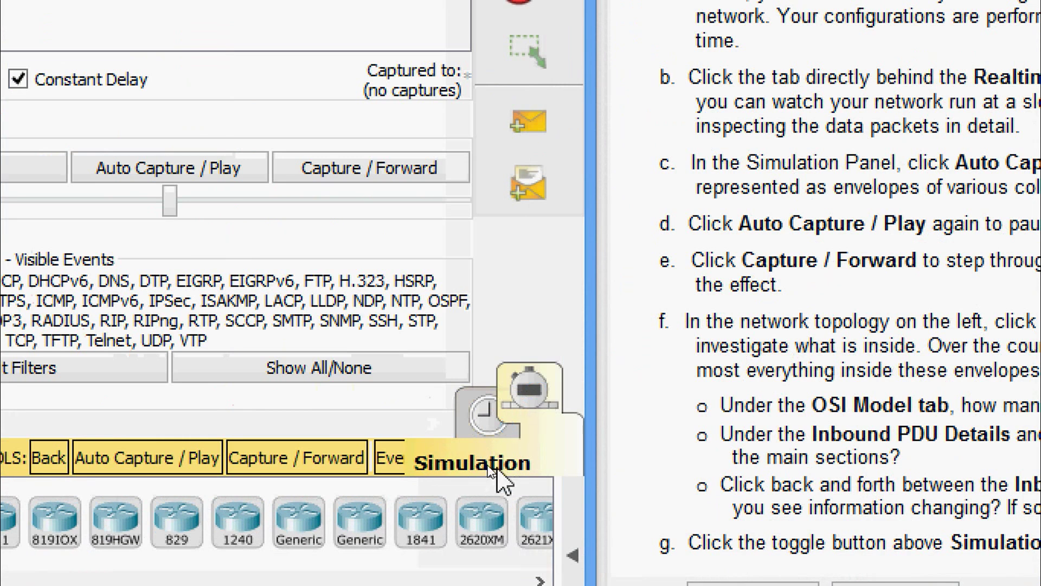
left_click(479, 412)
left_click(547, 396)
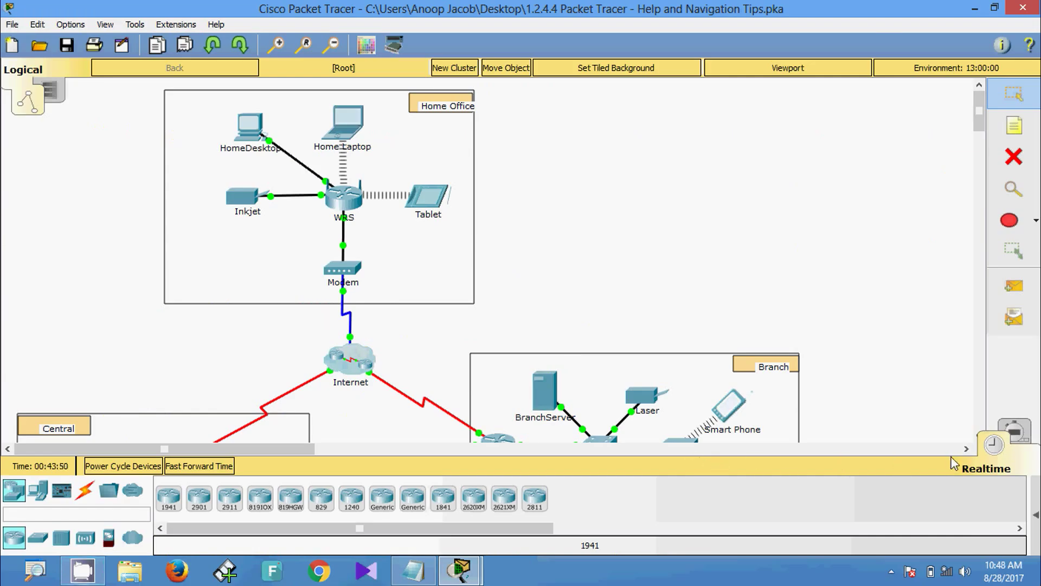
- Switch the network to Simulation mode and close the Simulation Panel
left_click(1024, 438)
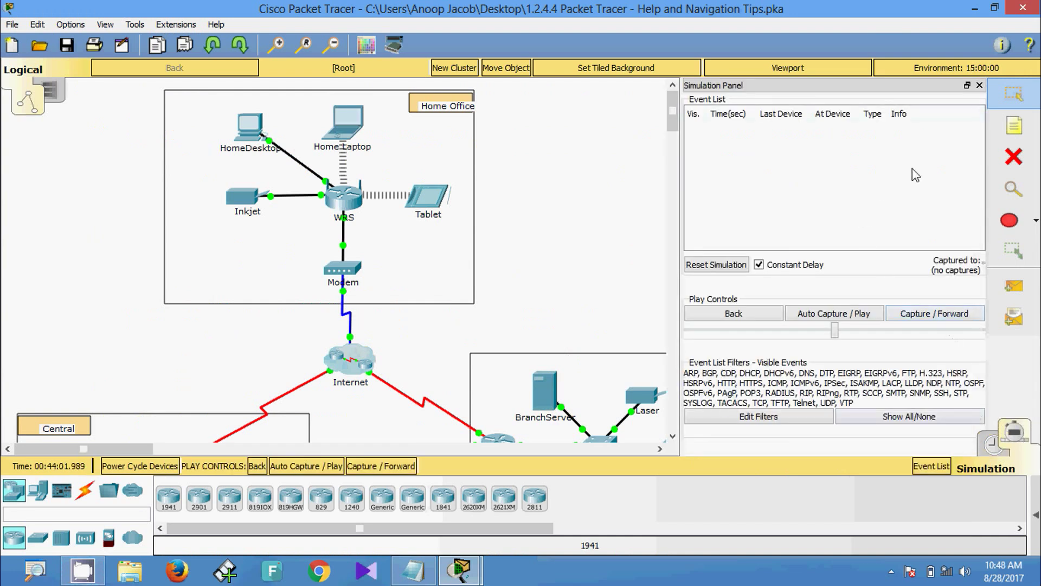
left_click(979, 87)
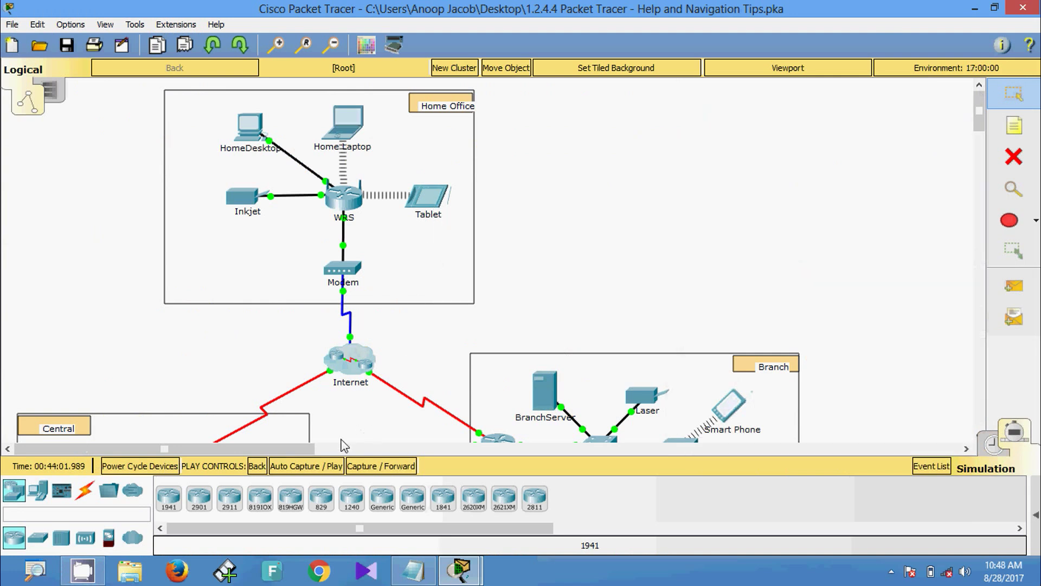
- Start Auto Capture / Play and watch the packets moving in the Central and Branch networks
left_click(312, 471)
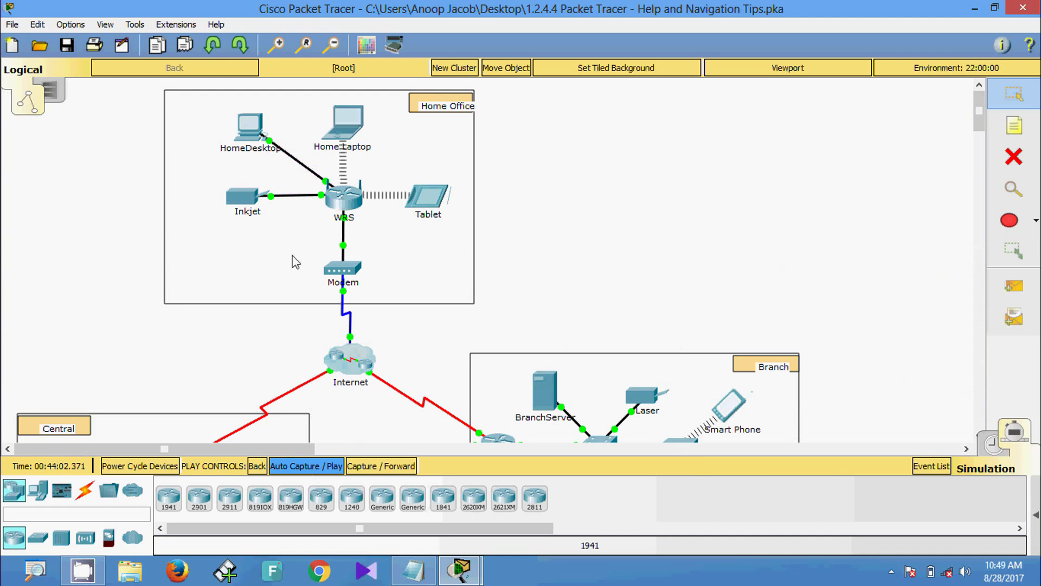
scroll(295, 262, "down", 5)
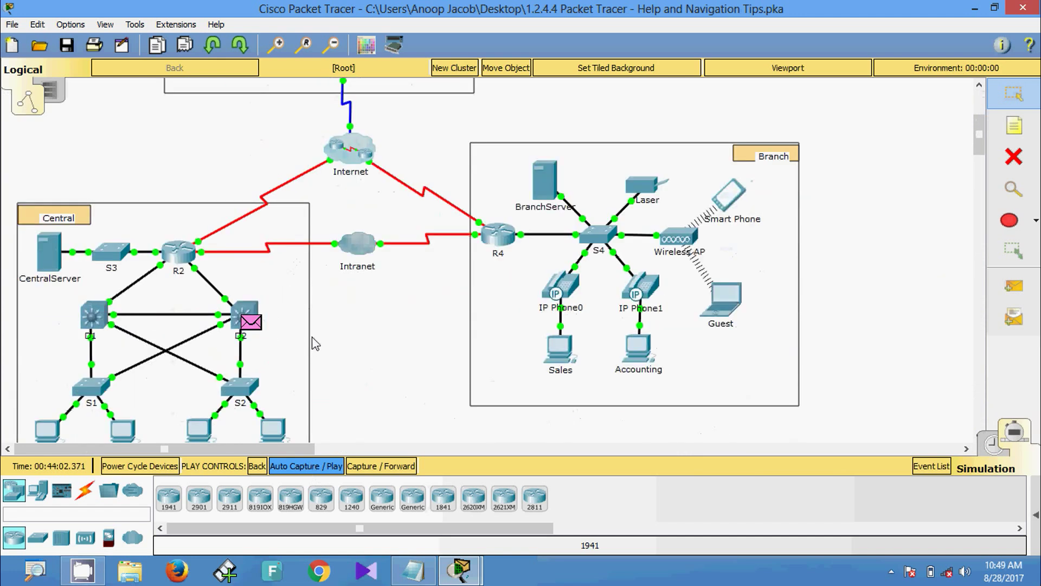
scroll(303, 344, "down", 1)
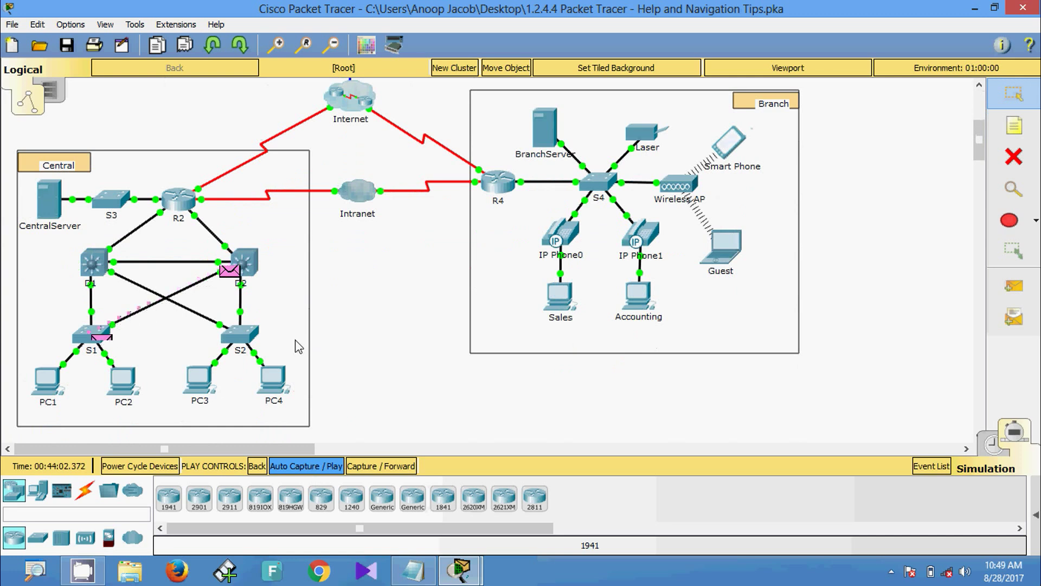
- Stop the automatic capture and advance the simulation one event at a time with Capture / Forward
left_click(381, 473)
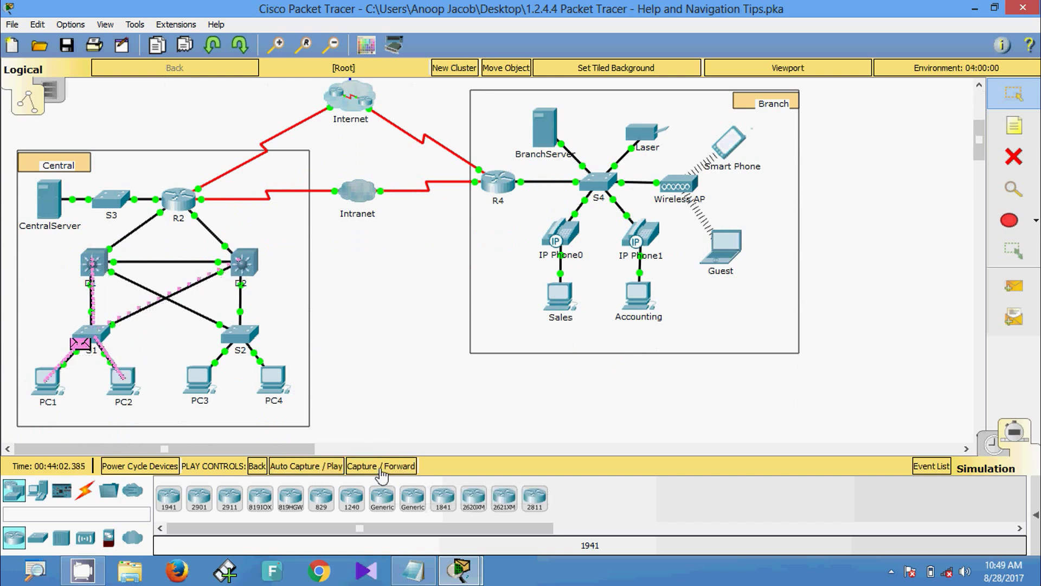
left_click(381, 473)
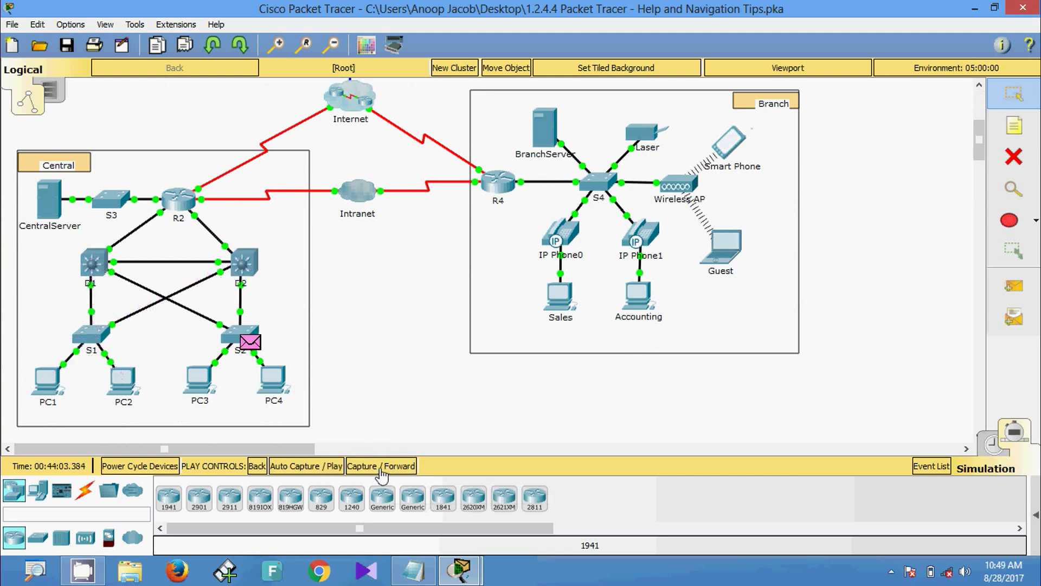
left_click(382, 473)
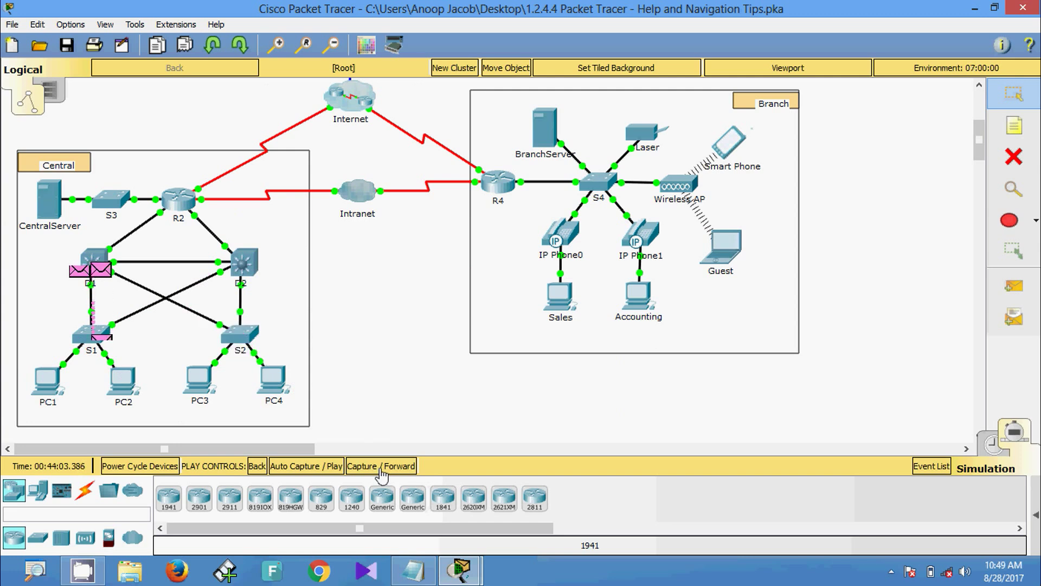
- Step through the simulation event by event with Capture / Forward, following the packets across the Central, Branch and Home Office networks
left_click(381, 473)
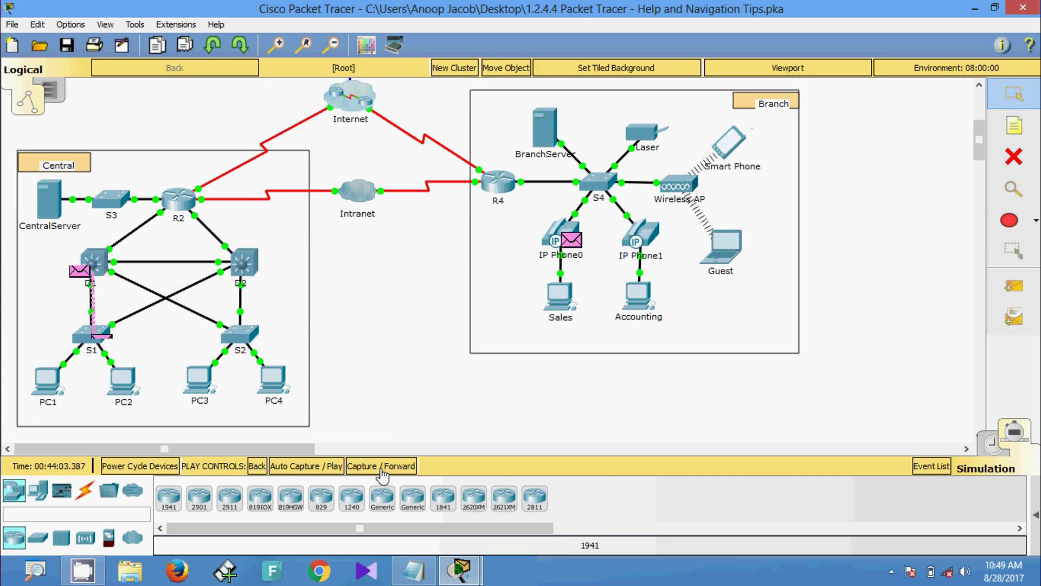
left_click(382, 475)
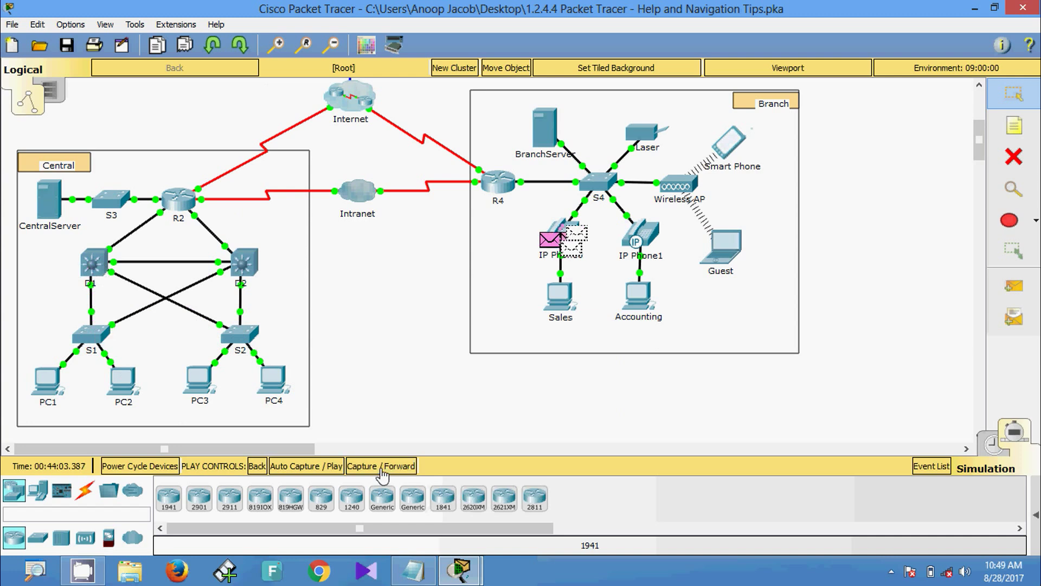
scroll(420, 383, "up", 1)
left_click(381, 466)
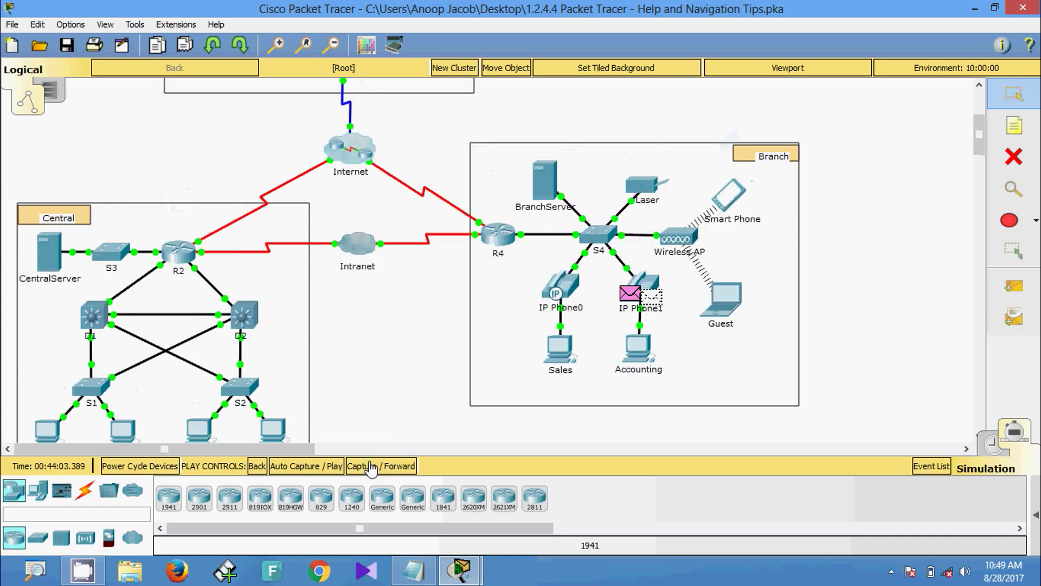
left_click(381, 465)
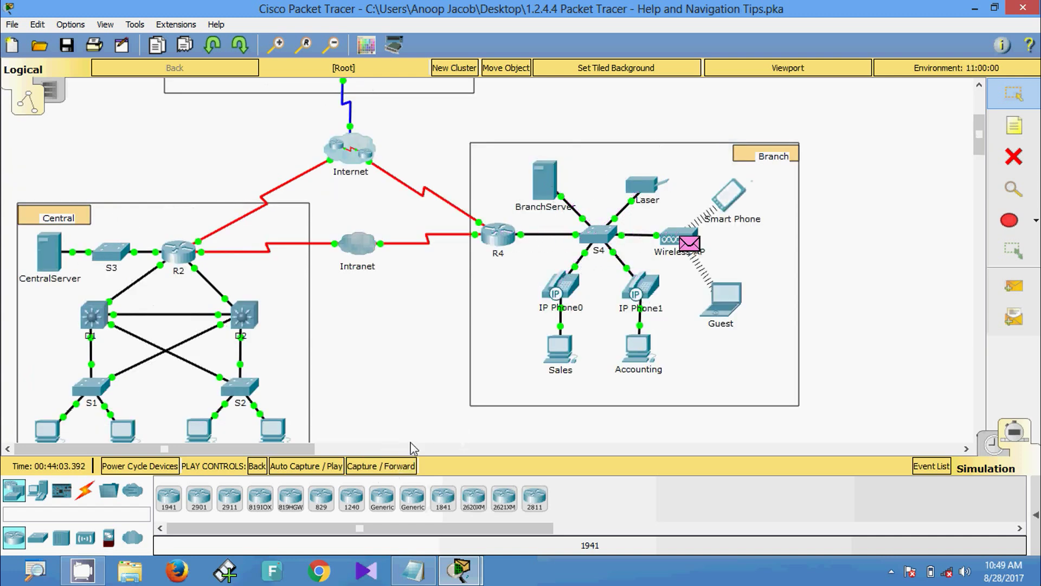
left_click(383, 467)
left_click(388, 472)
scroll(383, 424, "up", 5)
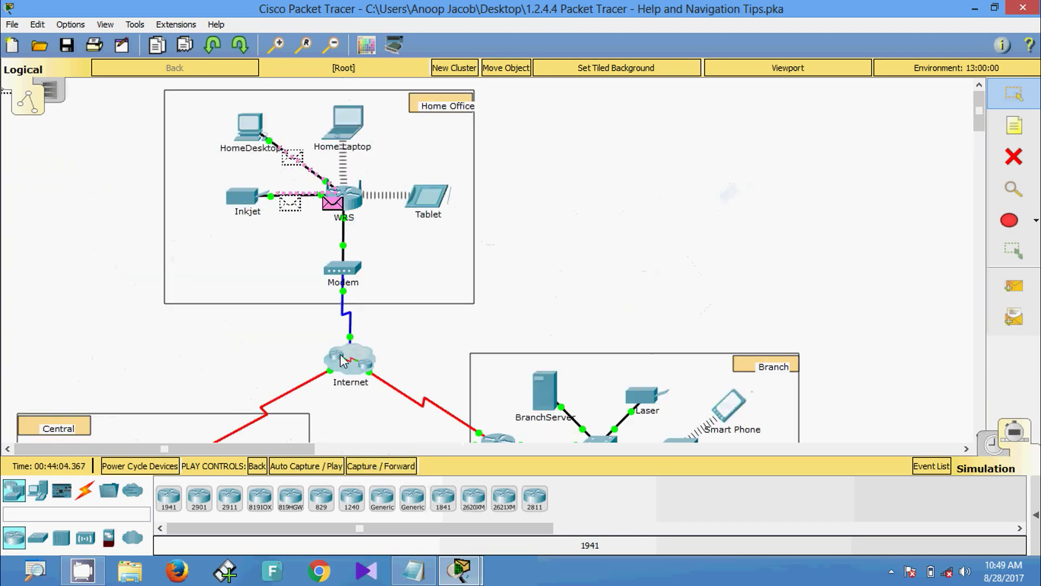
left_click(388, 470)
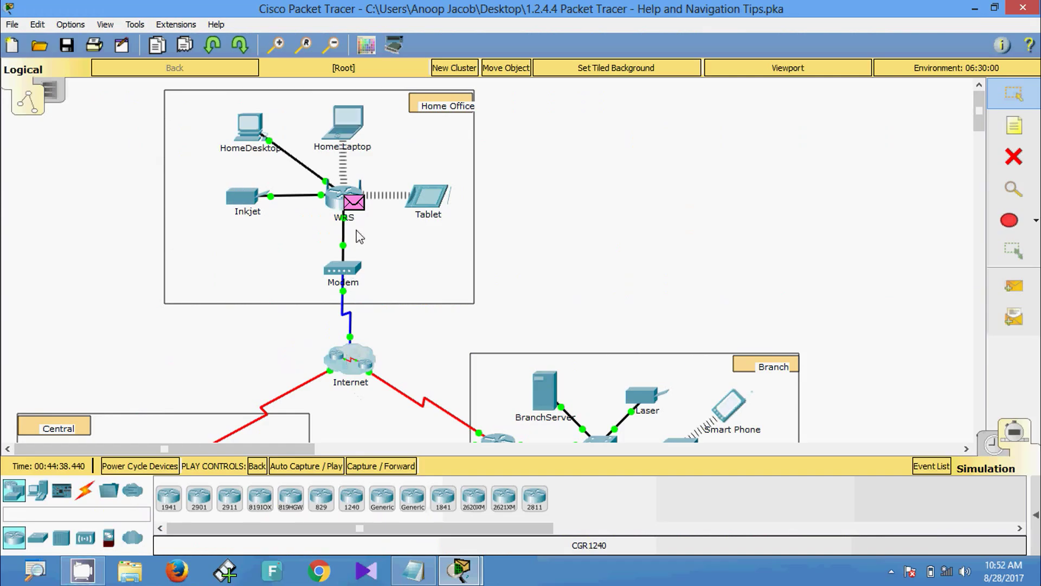
- Open the PDU information for the packet at the Inkjet printer and examine its Layer 2 and Layer 1 In Layers
left_click(342, 213)
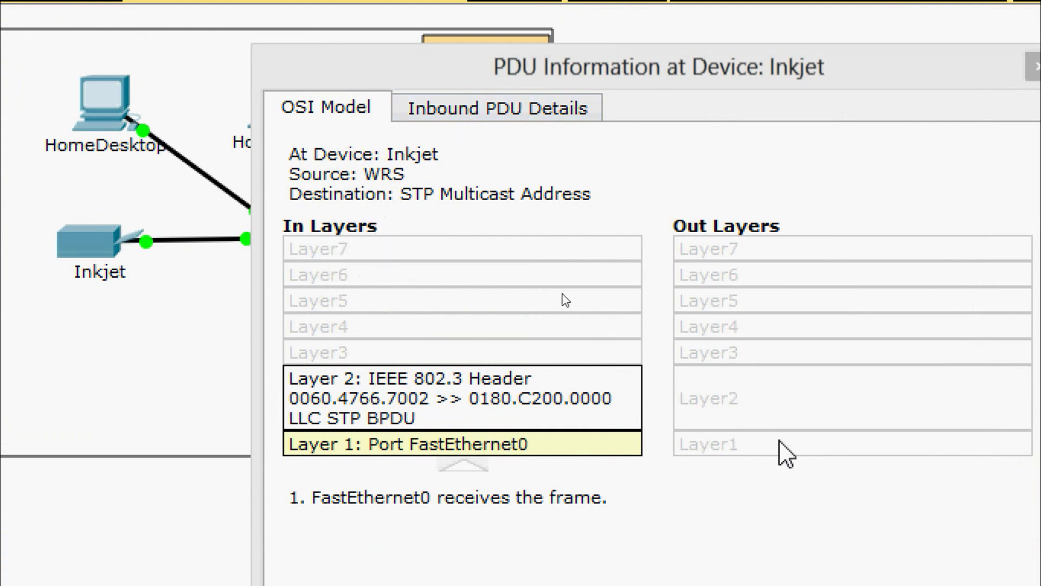
left_click(556, 397)
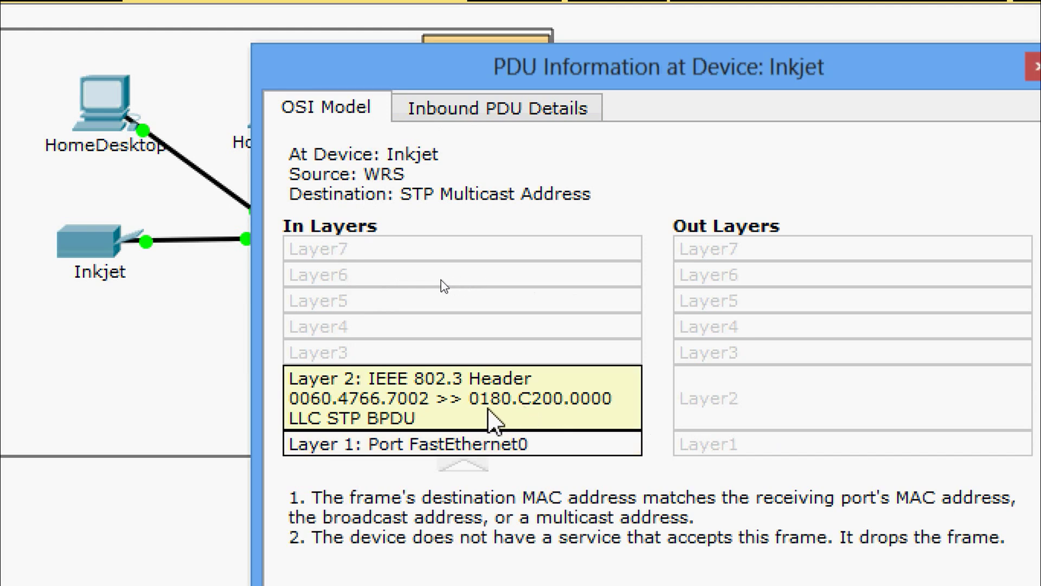
left_click(391, 445)
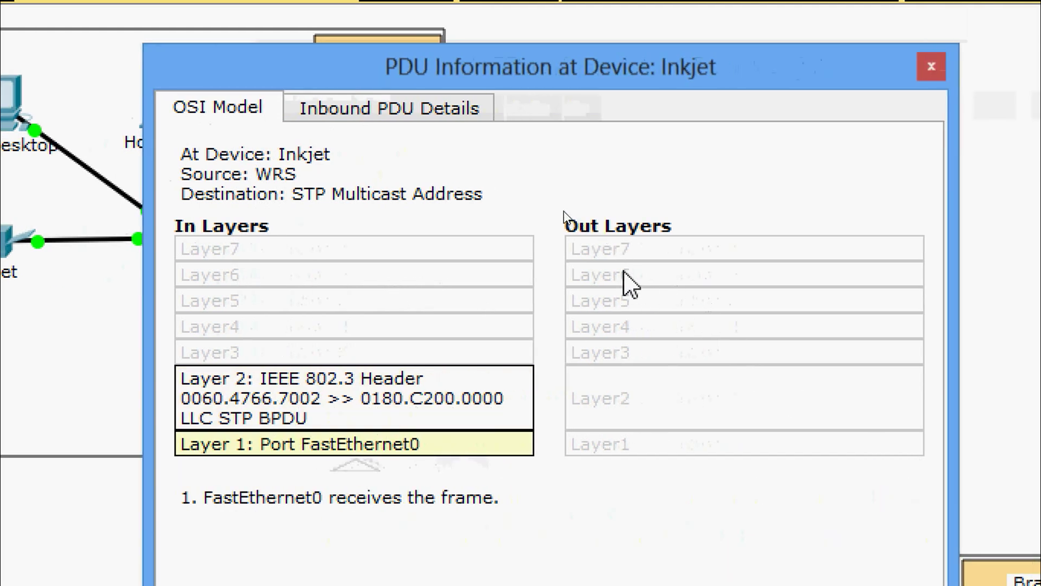
- Examine the Ethernet 802.3, LLC and STP BPDU sections in the Inkjet packet's inbound PDU details
left_click(381, 112)
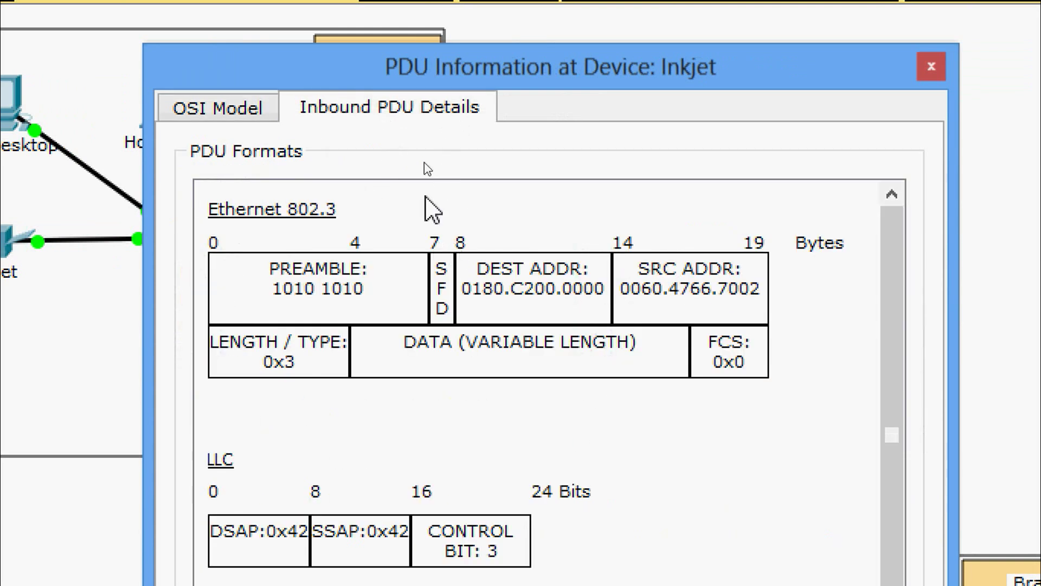
mouse_move(892, 289)
left_mouse_down()
mouse_move(888, 319)
mouse_move(888, 303)
left_mouse_up()
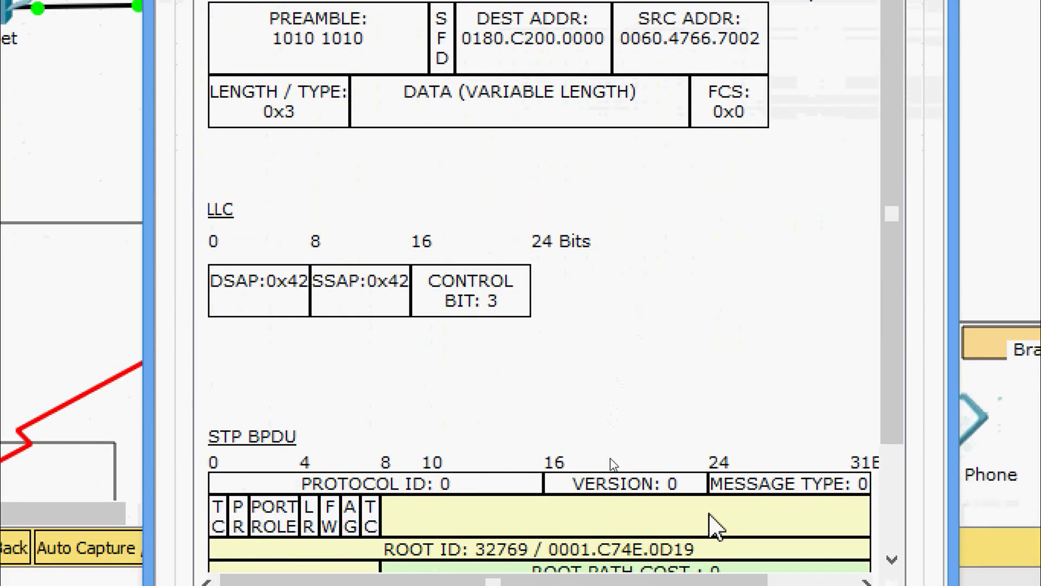
mouse_move(896, 413)
left_mouse_down()
mouse_move(888, 478)
mouse_move(895, 434)
left_mouse_up()
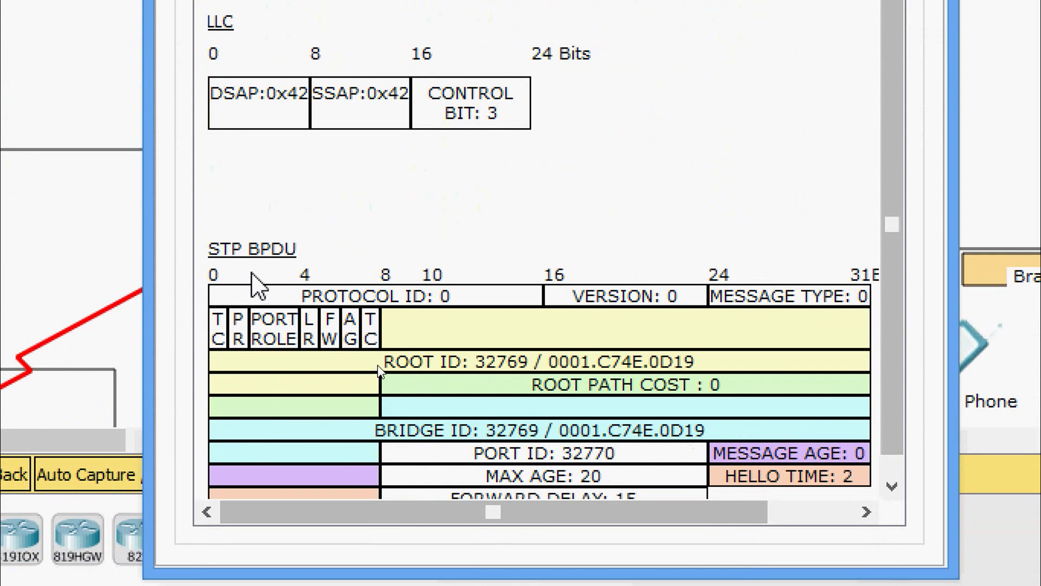
left_click_drag(891, 266, 887, 331)
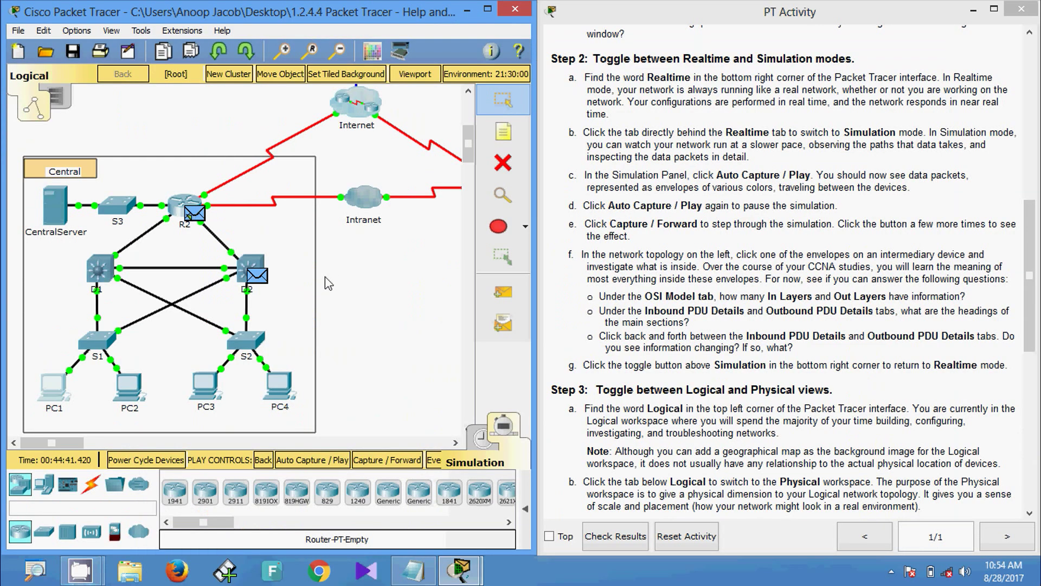
- Open the packet at D1, review its inbound PDU details from Ethernet II down to the OSPF Hello section, and close it
left_click(108, 276)
left_click_drag(496, 29, 265, 54)
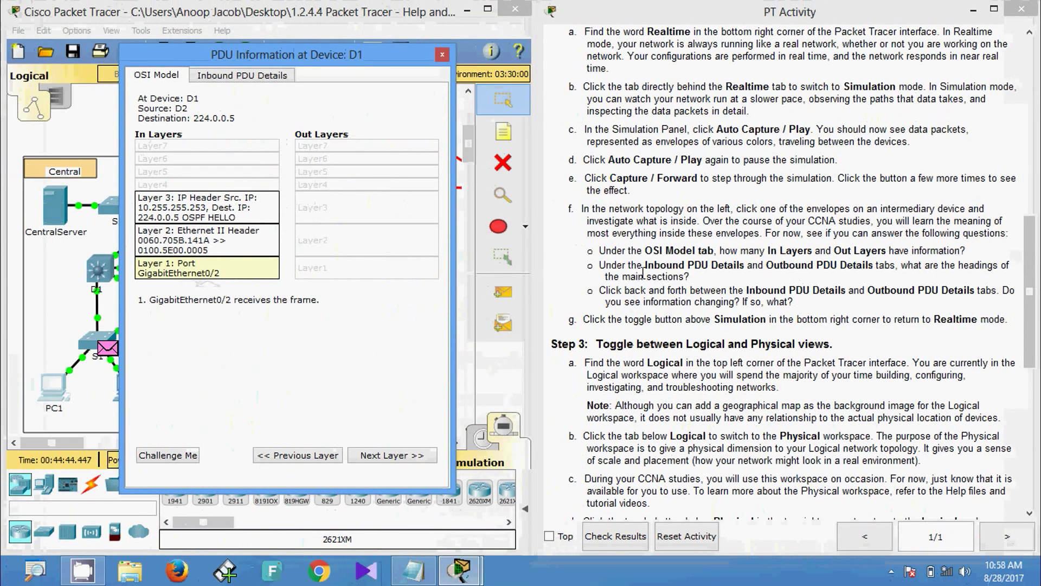
left_click(232, 76)
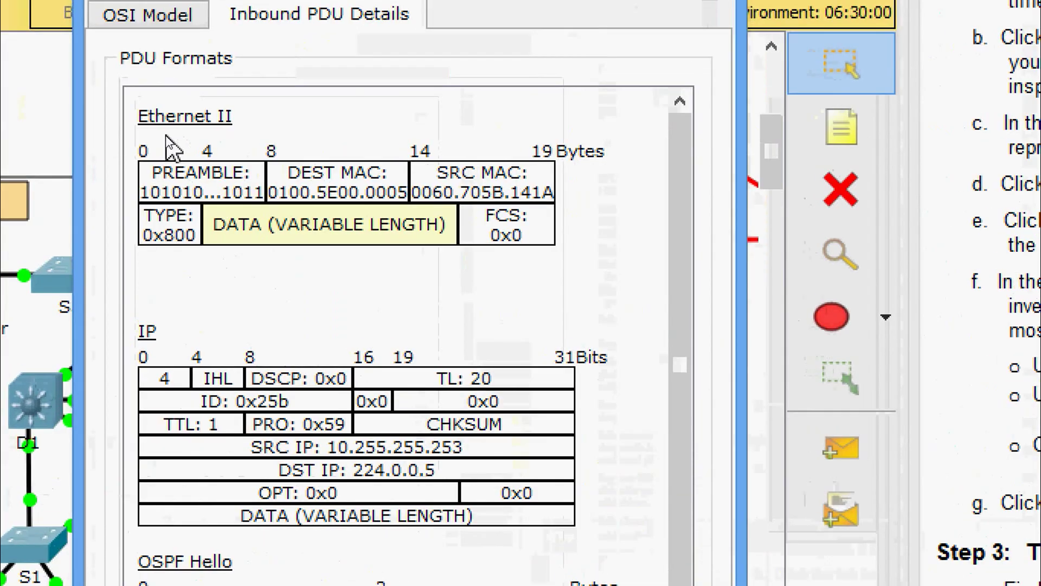
scroll(221, 342, "down", 3)
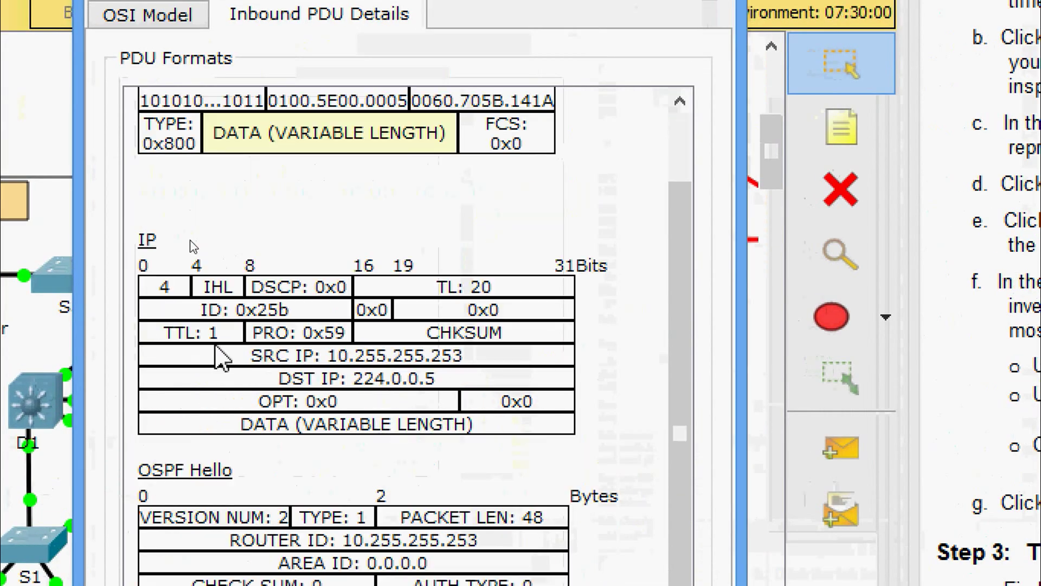
scroll(214, 490, "down", 3)
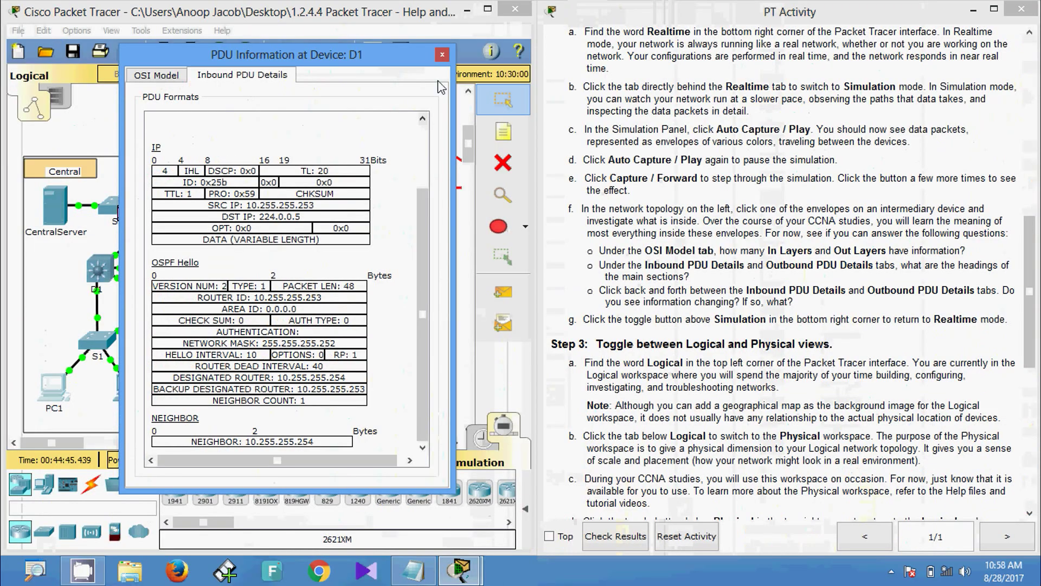
left_click(443, 54)
- Open the packet at switch S3 and examine the section headings in its outbound PDU details
left_click(128, 215)
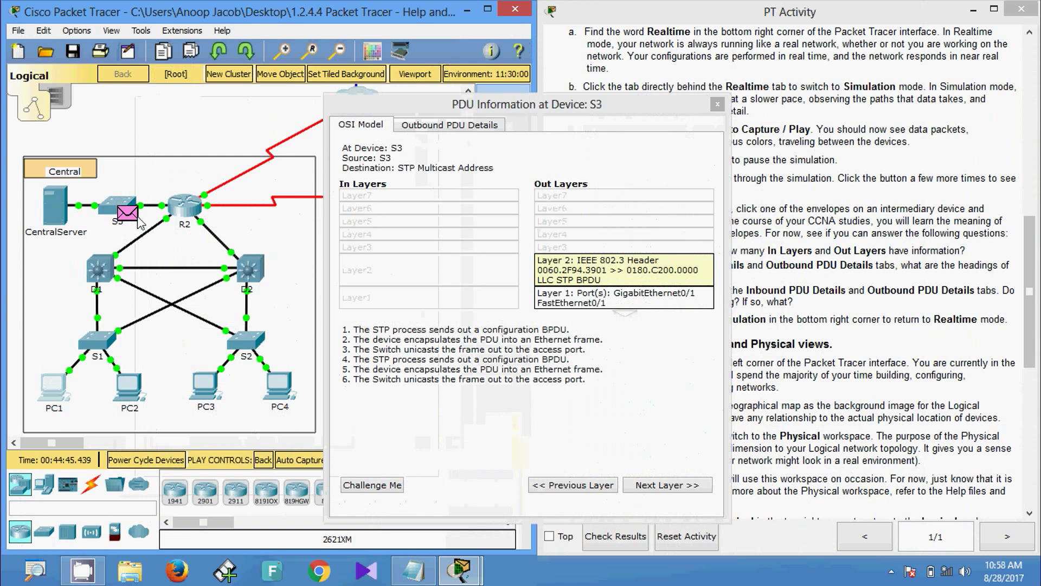
left_click(429, 134)
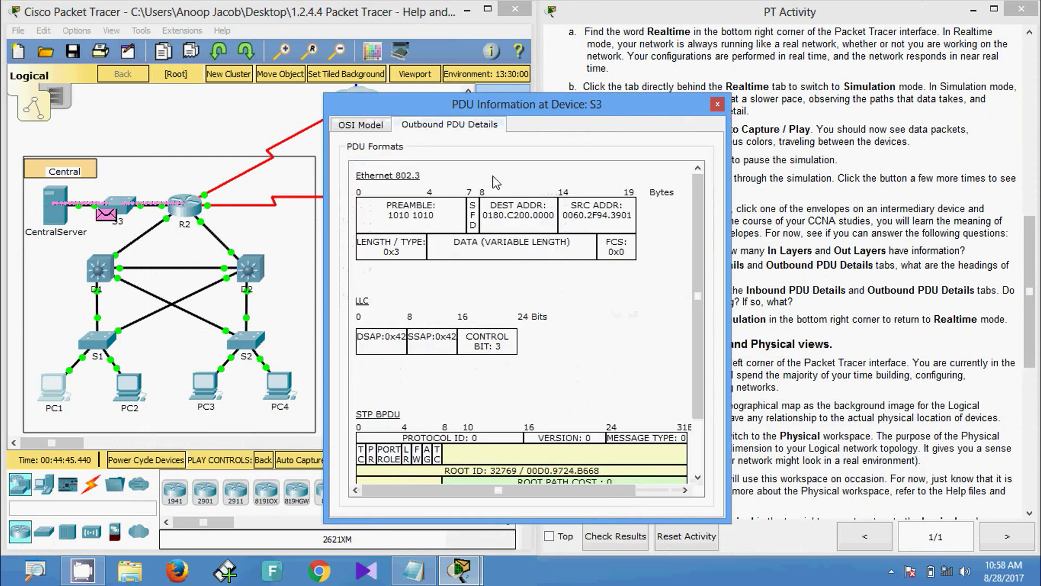
scroll(688, 265, "down", 3)
scroll(688, 266, "up", 3)
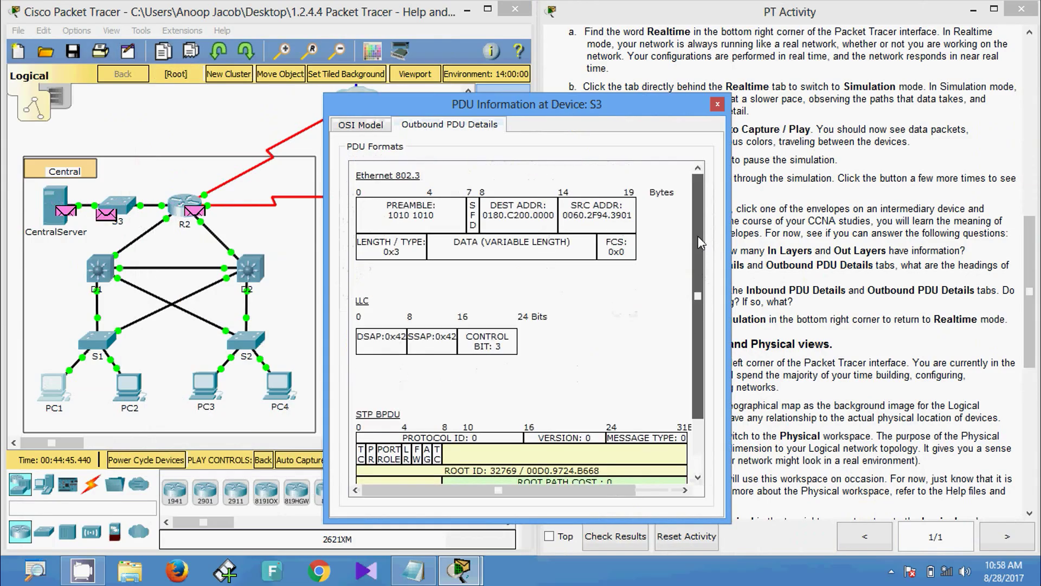
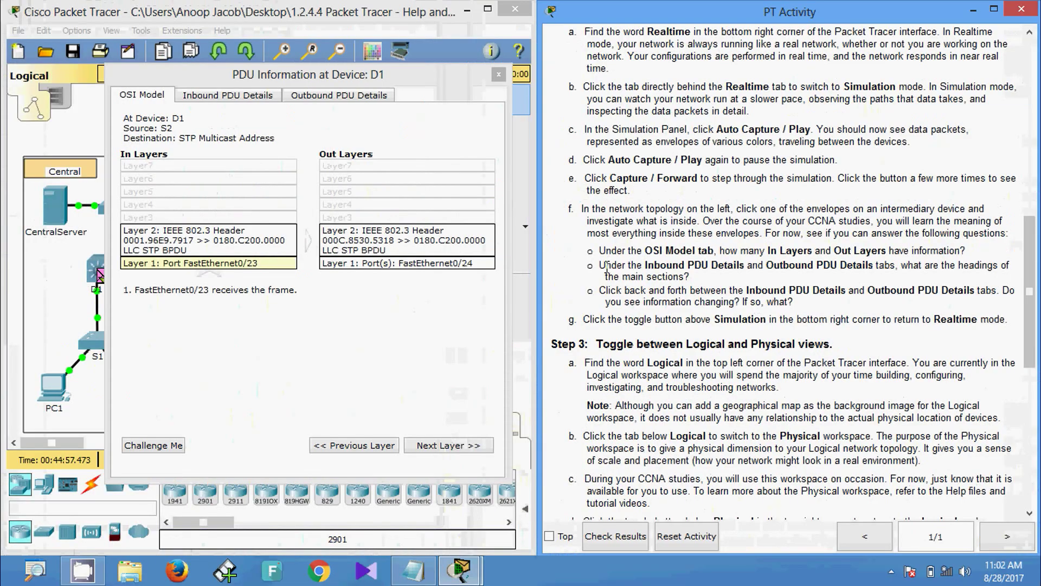
- Compare the Ethernet 802.3 address fields between the inbound and outbound PDU details of the STP packet at D1
left_click_drag(367, 87, 487, 92)
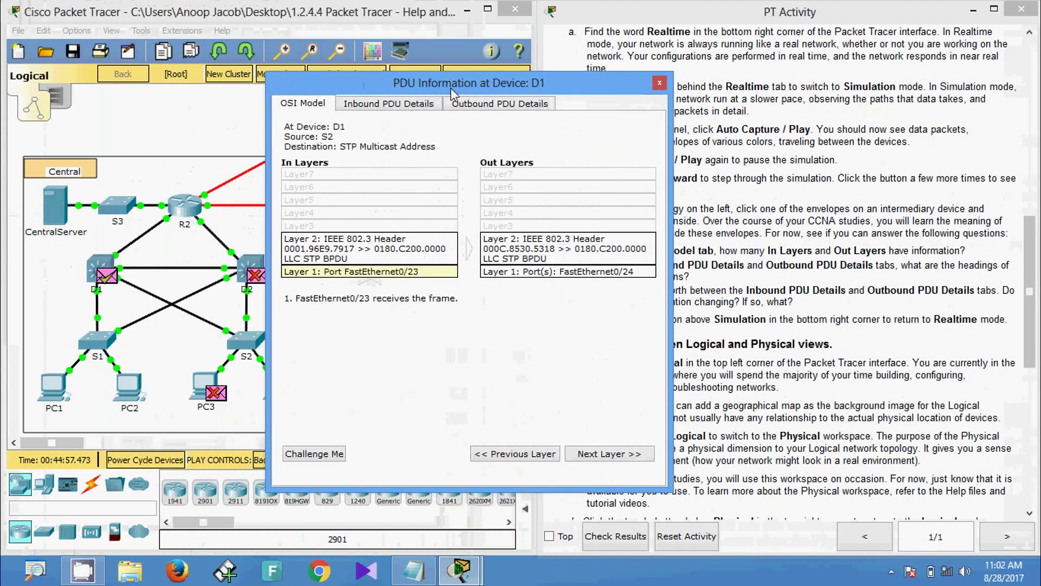
left_click(390, 104)
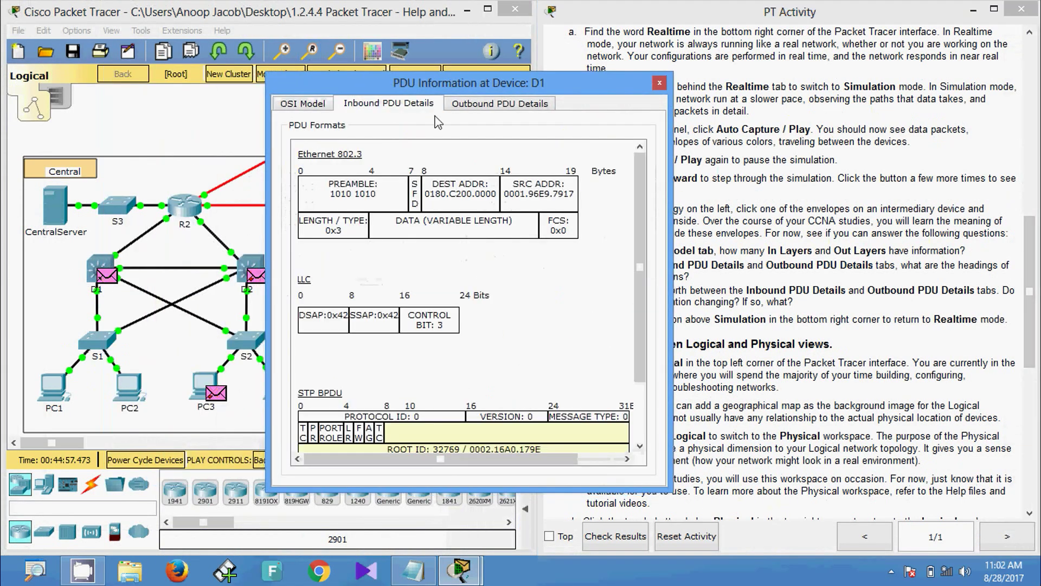
left_click(489, 107)
left_click(428, 106)
left_click(468, 110)
left_click(424, 111)
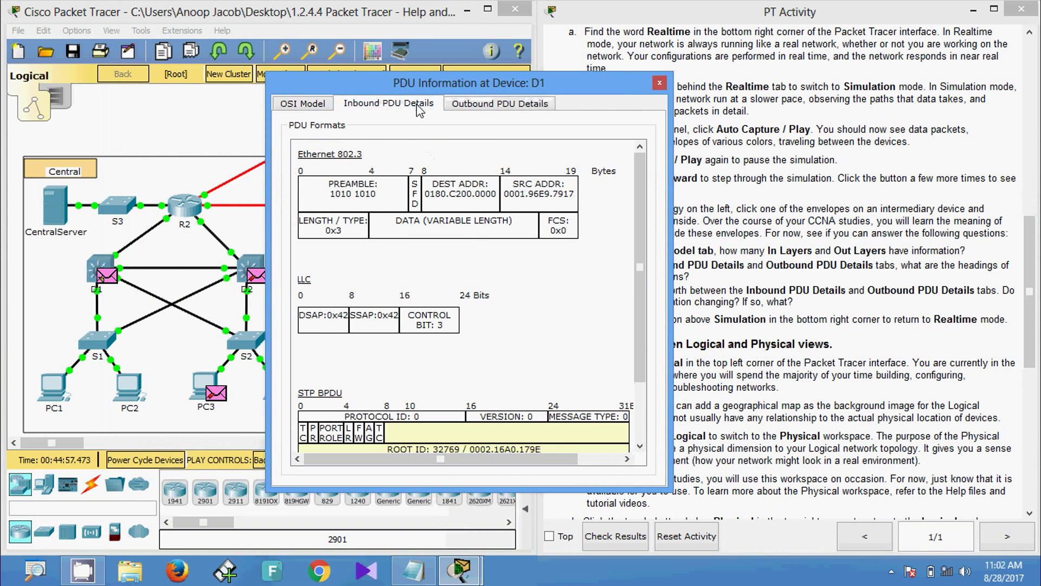
left_click(475, 111)
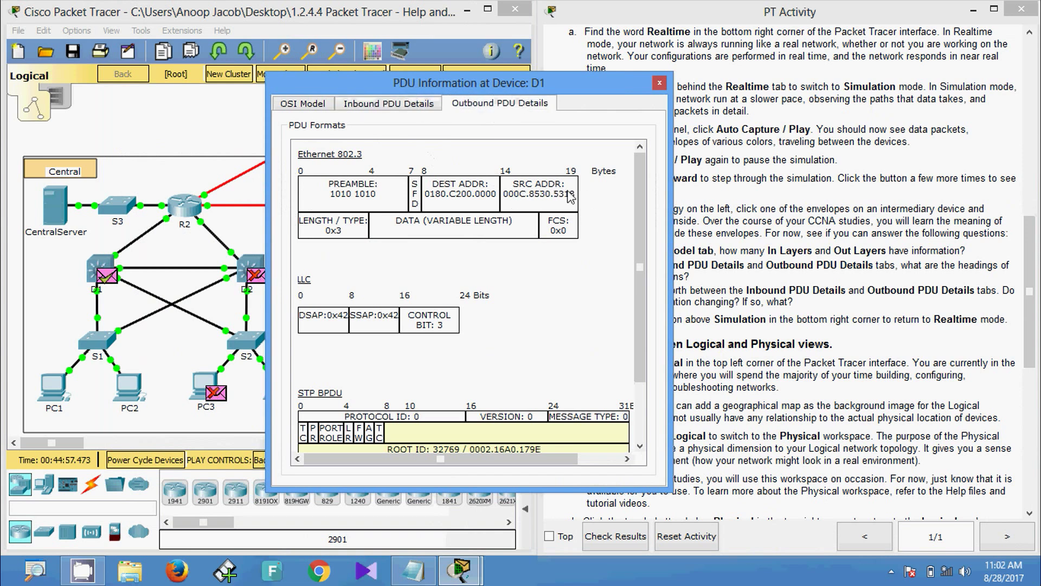
left_click(413, 115)
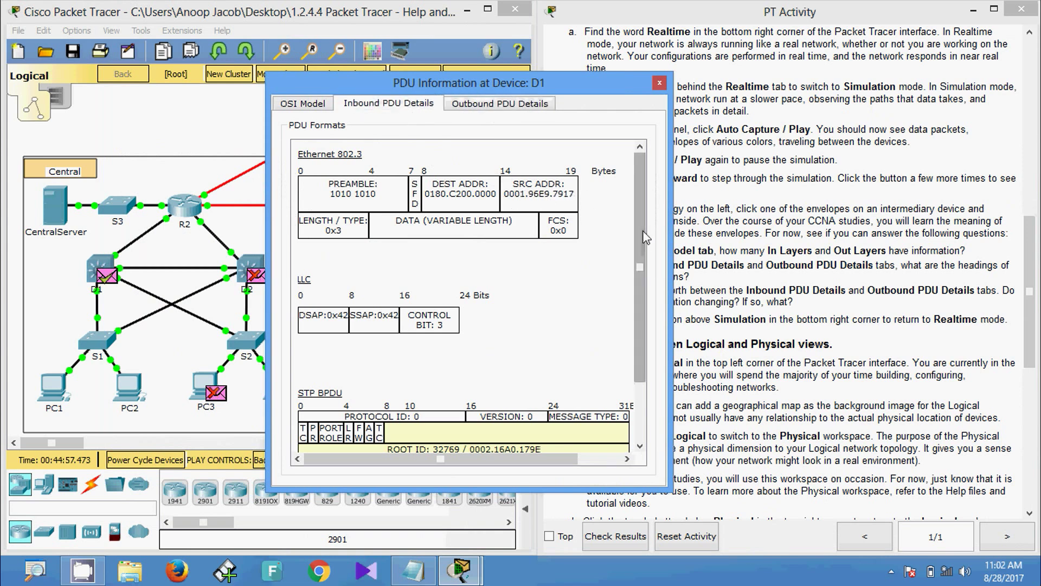
- Compare the STP BPDU fields, such as root path cost, bridge ID and port ID, between D1's inbound and outbound PDU details
left_click_drag(640, 254, 658, 312)
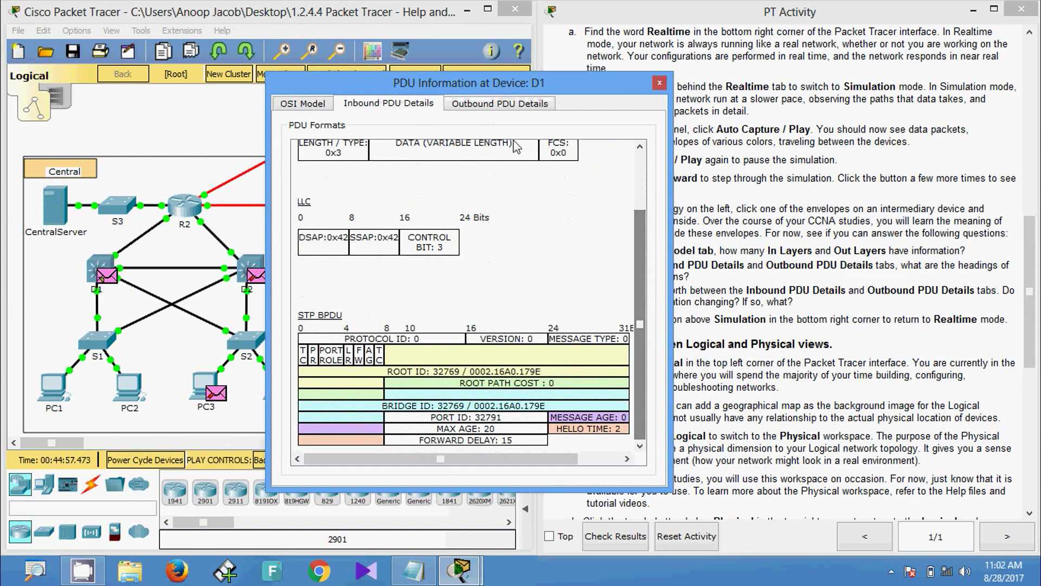
left_click(480, 105)
left_click_drag(640, 249, 640, 307)
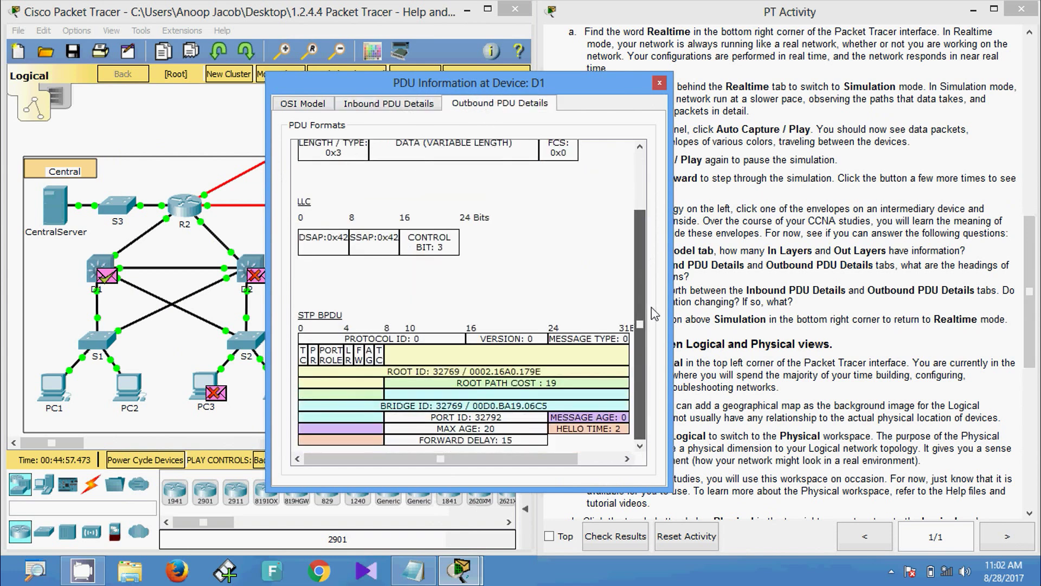
left_click(418, 106)
left_click(478, 111)
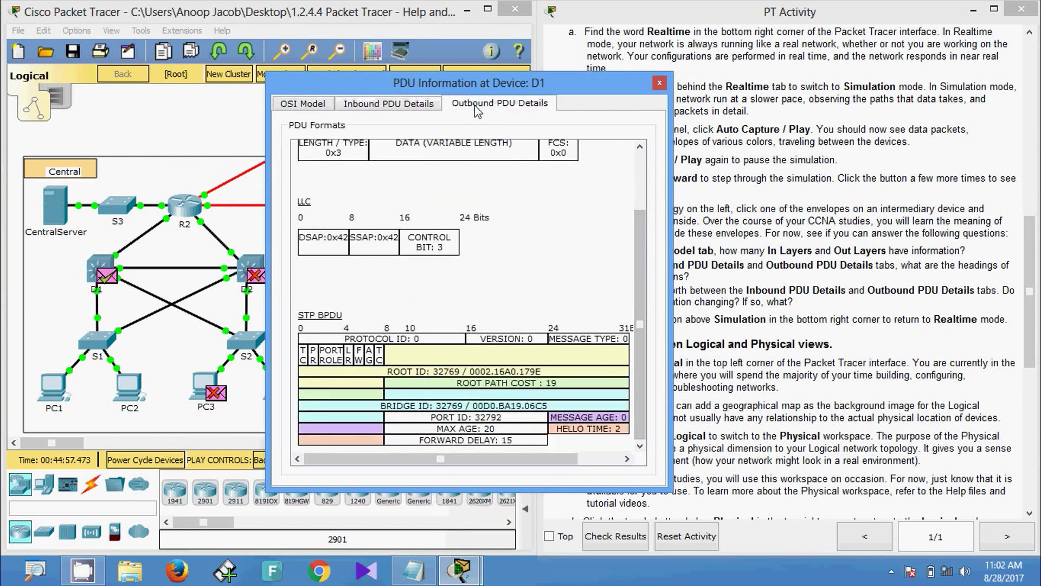
left_click(440, 106)
left_click(478, 112)
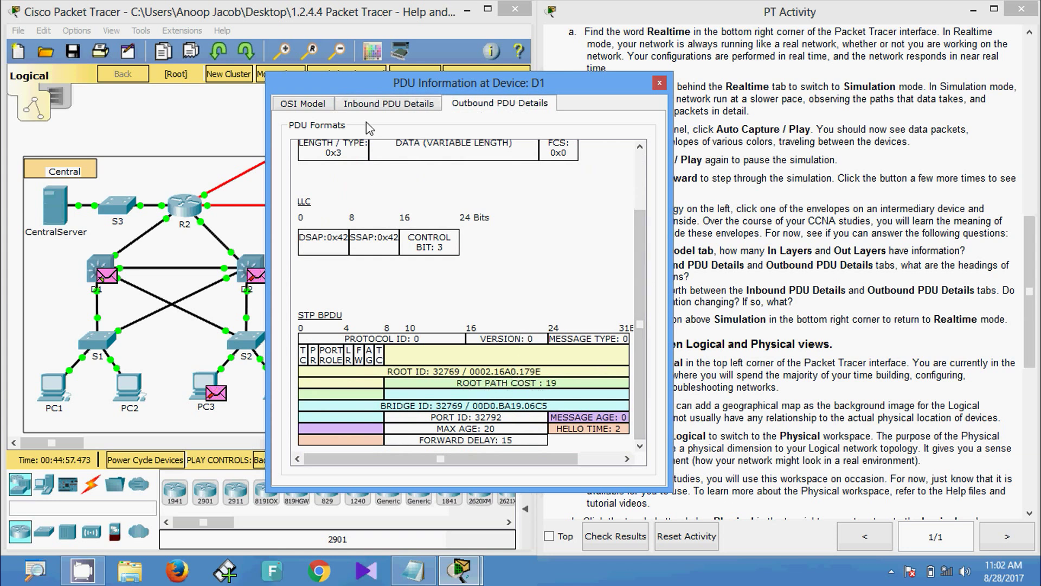
left_click(380, 107)
left_click(477, 115)
left_click(429, 107)
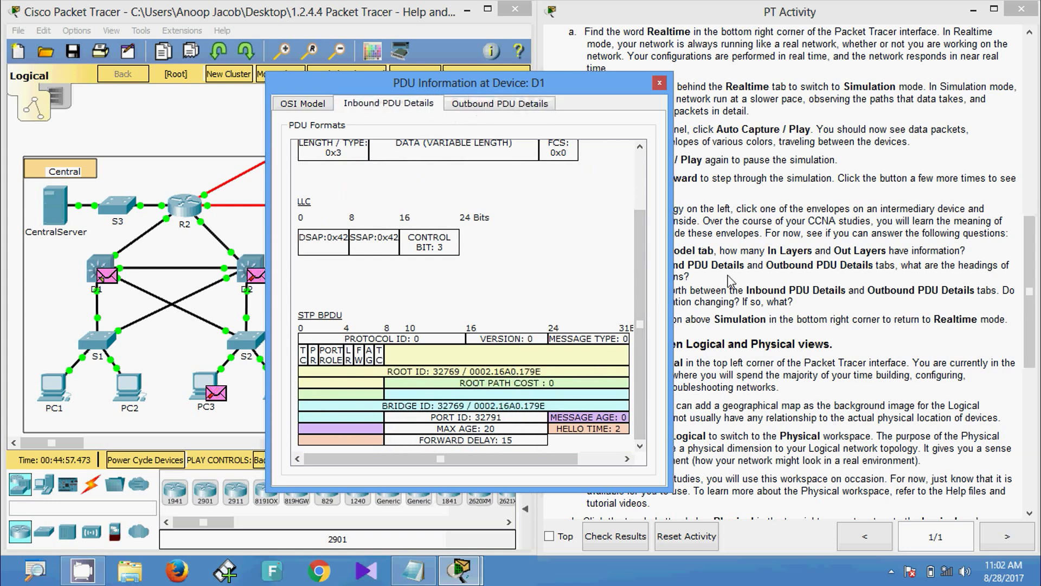
- Return to the Ethernet 802.3 section of the D1 packet and recheck the source address in both inbound and outbound details
scroll(557, 169, "up", 3)
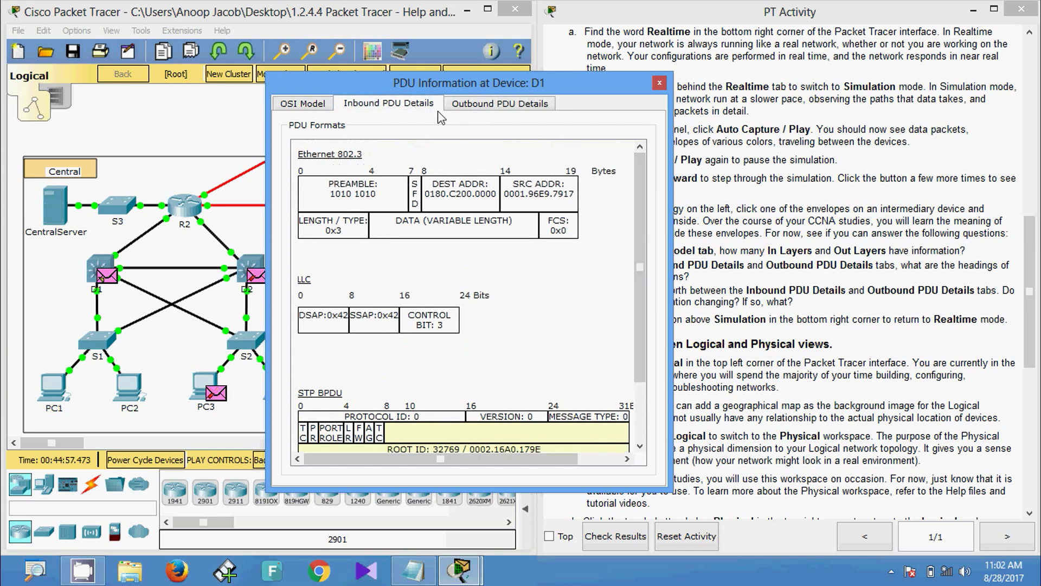
left_click(472, 108)
left_click(407, 106)
left_click(464, 107)
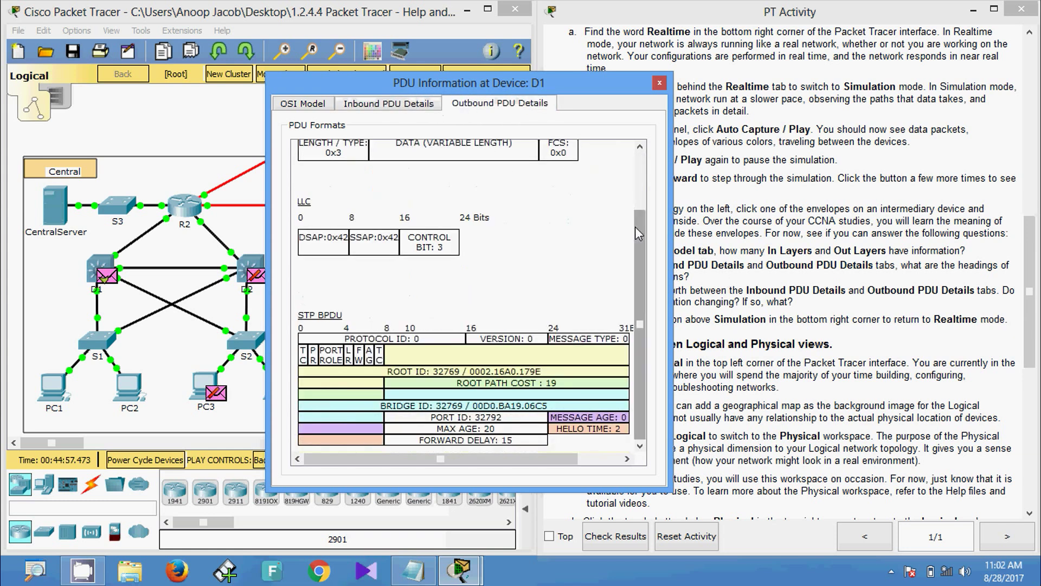
scroll(640, 233, "up", 5)
left_click(429, 108)
left_click(477, 107)
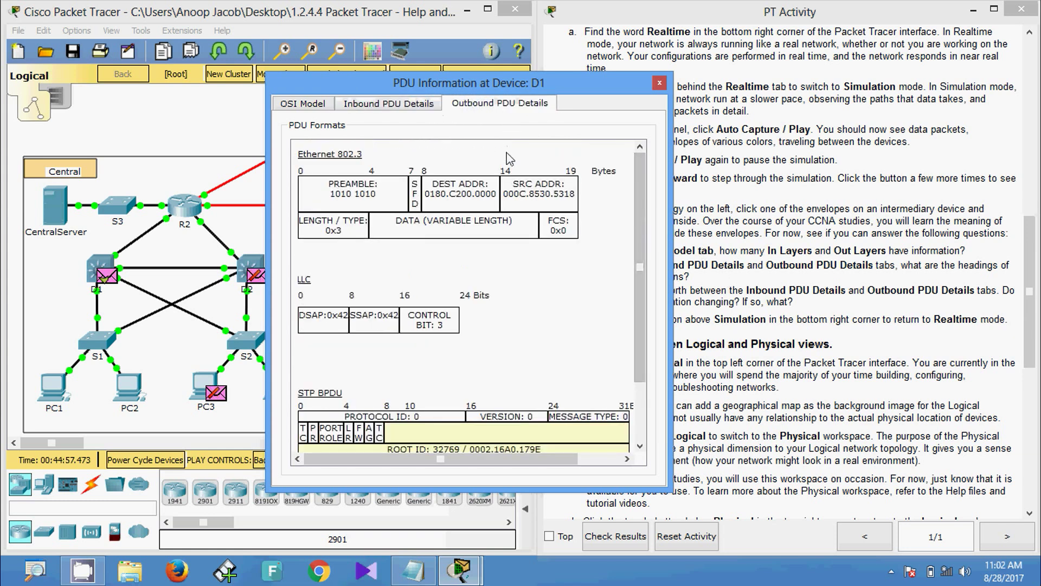
left_click(424, 107)
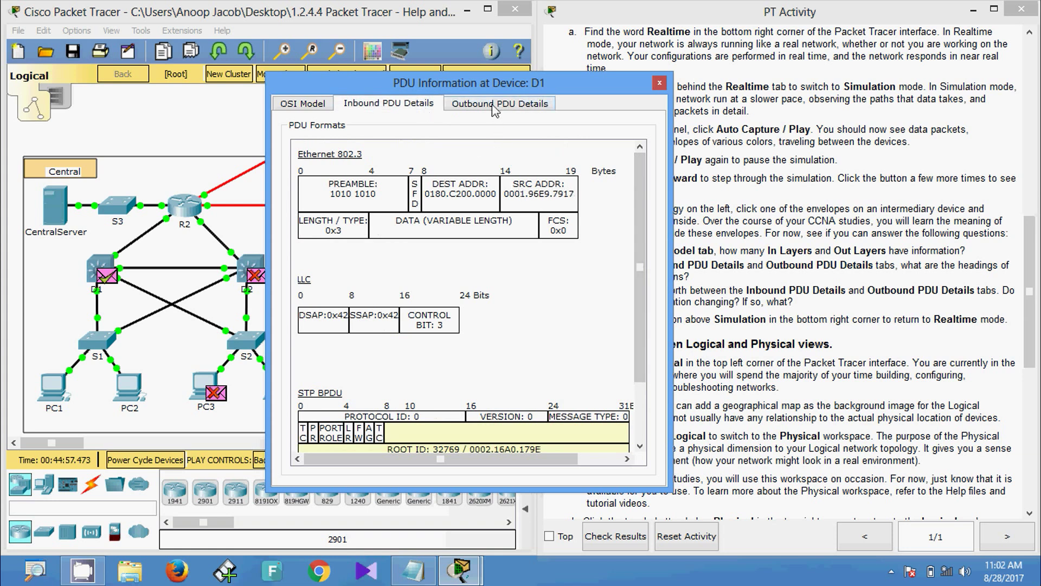
- Switch back and forth between D1's inbound and outbound PDU details to compare the Ethernet 802.3 source address
left_click(494, 105)
left_click(424, 112)
left_click(482, 109)
left_click(414, 110)
left_click(484, 106)
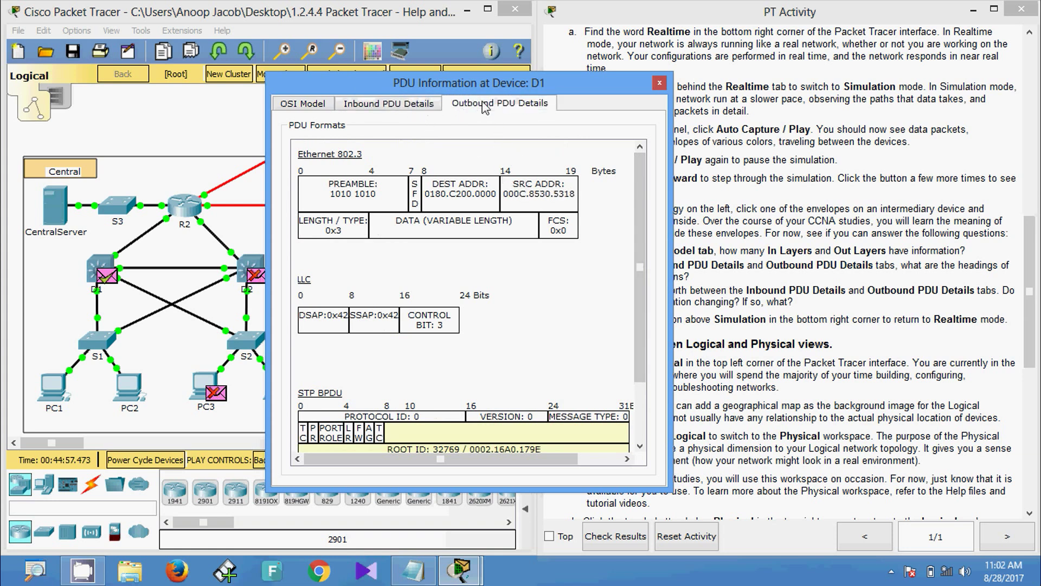
left_click(426, 106)
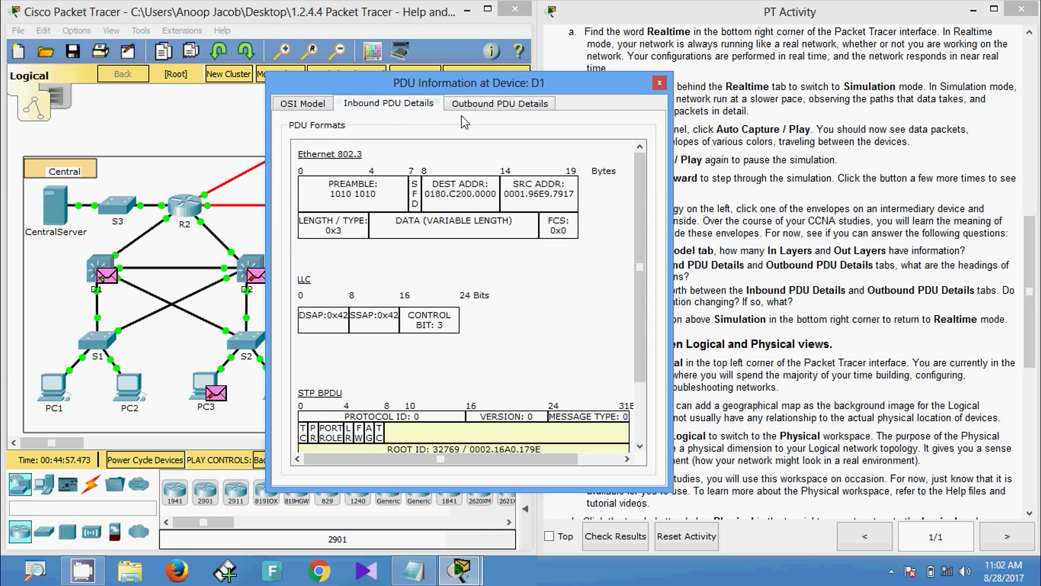
left_click(482, 107)
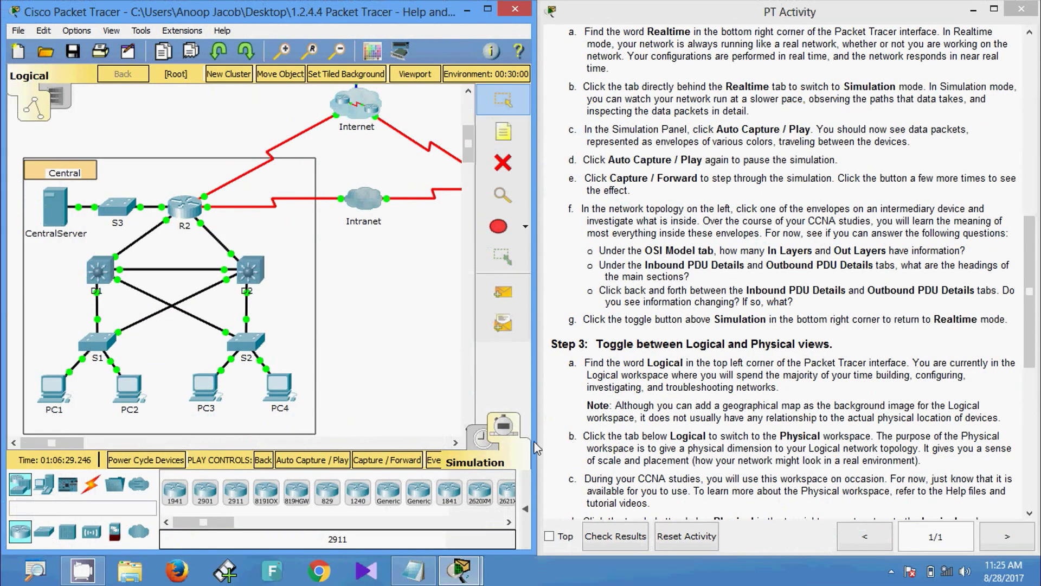
- Return the network from Simulation to Realtime mode and move on to Step 3 of the instructions
left_click(480, 441)
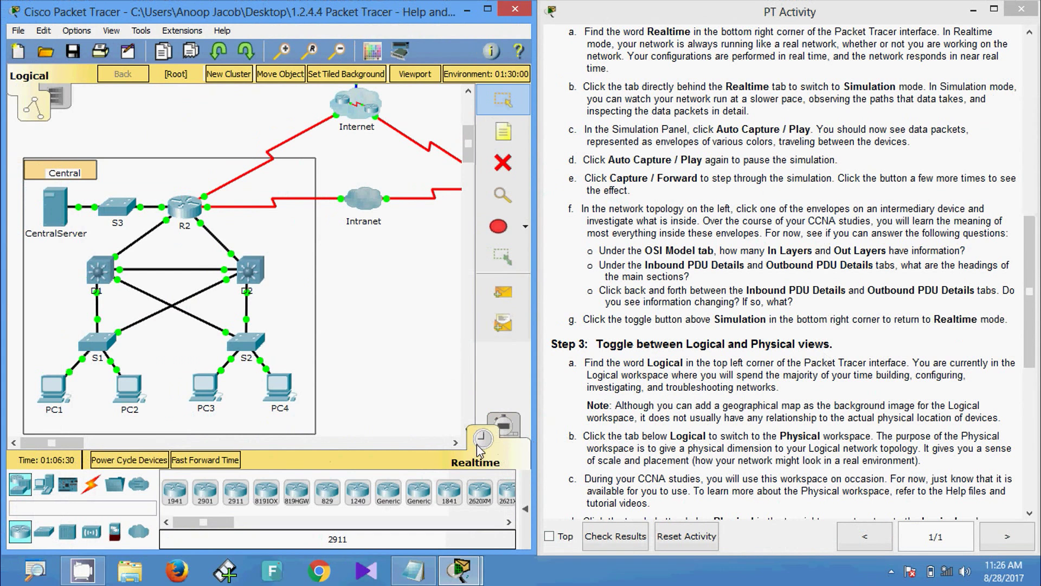
scroll(813, 315, "down", 2)
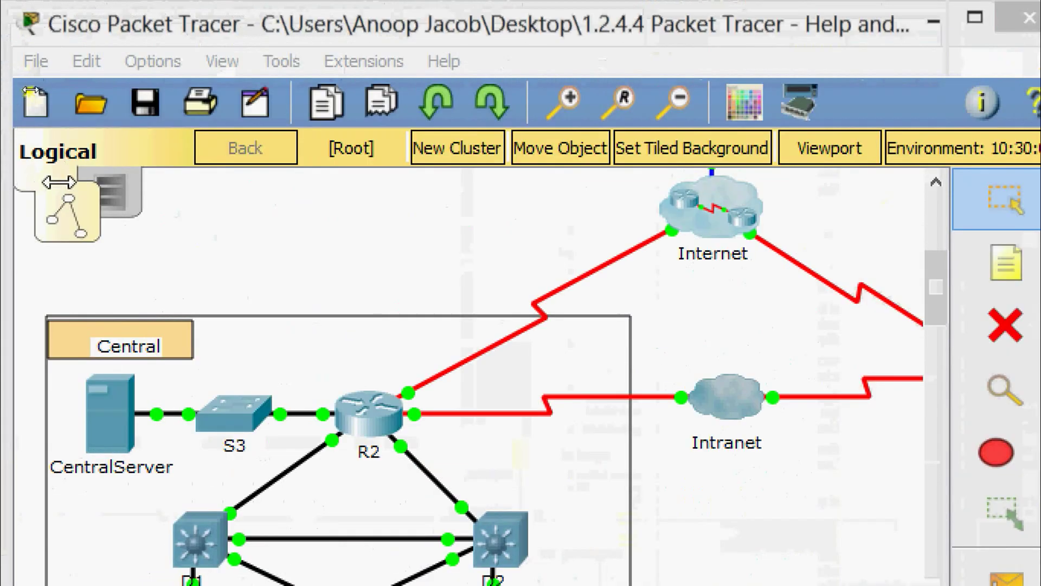
- Toggle to the Physical workspace, look over the intercity map around Home City, and return to the Logical workspace
left_click(106, 199)
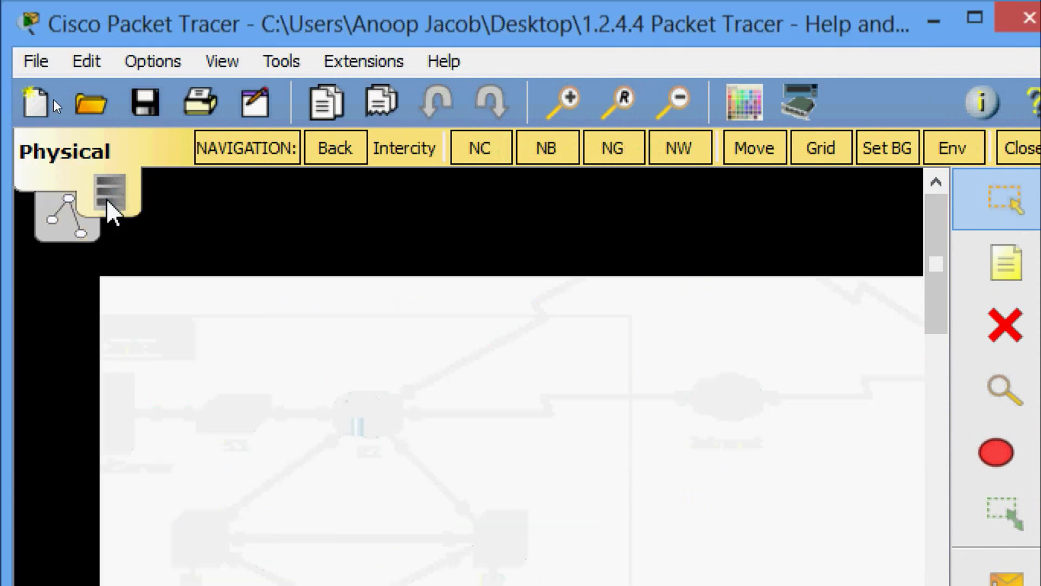
left_click(53, 206)
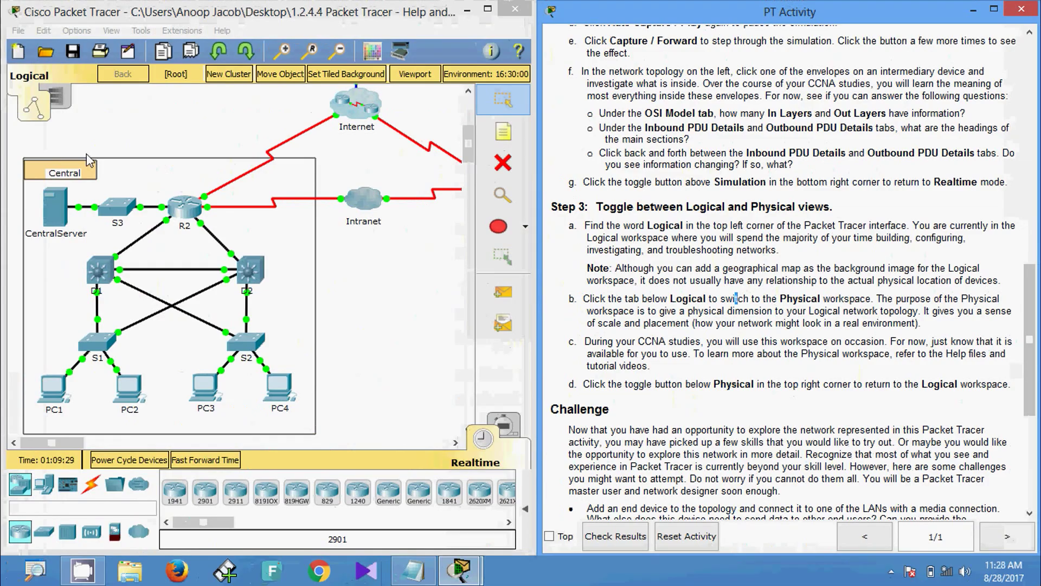
left_click(53, 106)
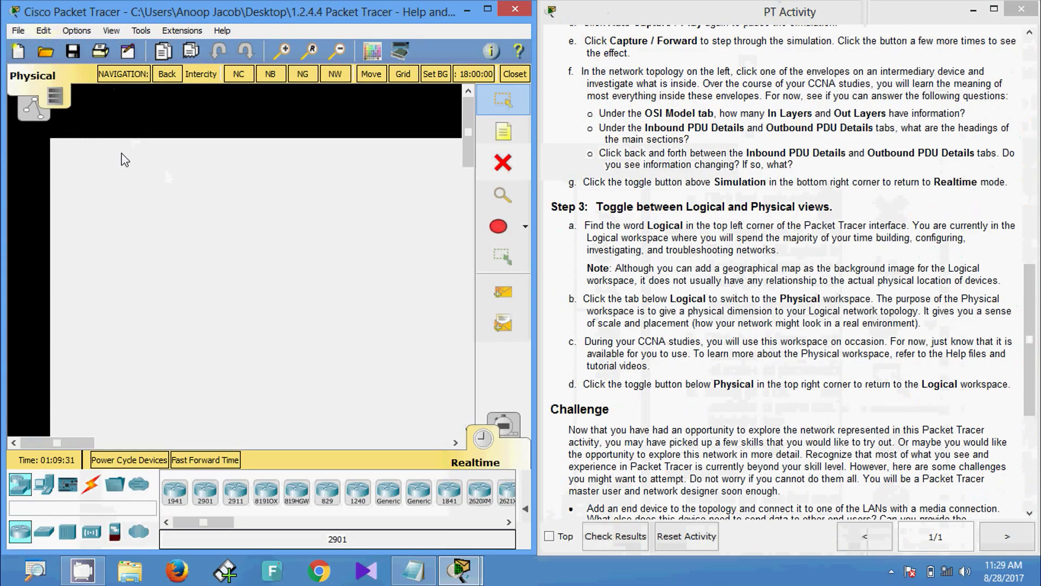
left_click_drag(81, 443, 135, 442)
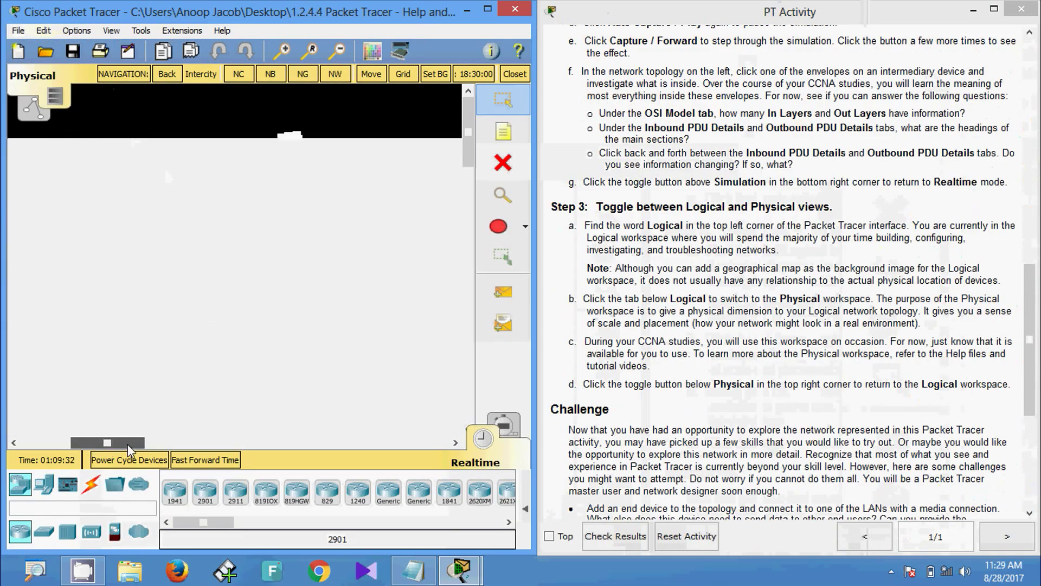
scroll(393, 231, "down", 5)
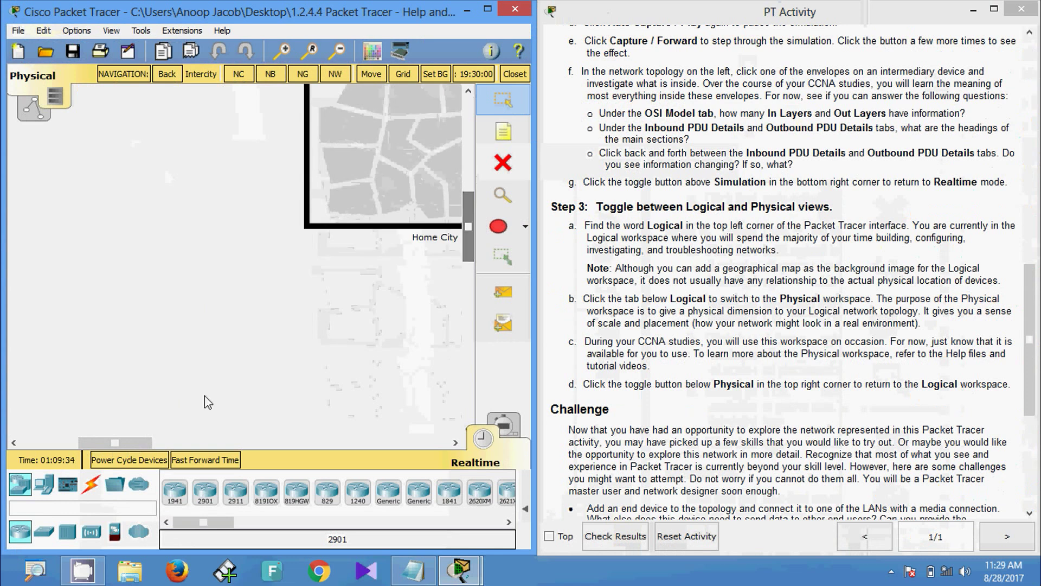
left_click_drag(132, 439, 230, 441)
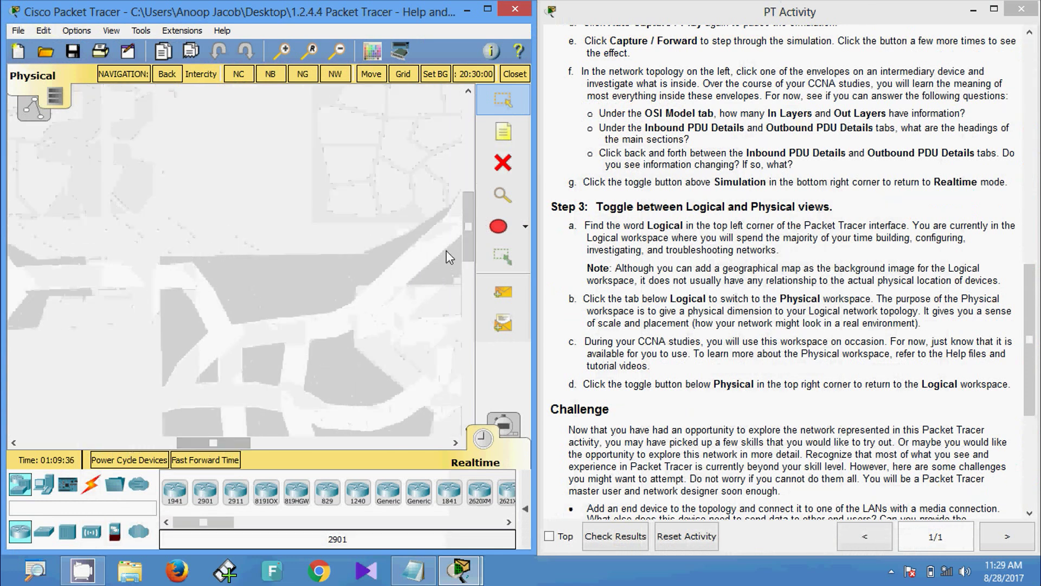
left_click_drag(469, 236, 470, 309)
mouse_move(226, 442)
left_mouse_down()
mouse_move(93, 447)
mouse_move(210, 443)
left_mouse_up()
left_click_drag(467, 307, 483, 225)
left_click_drag(196, 442, 135, 443)
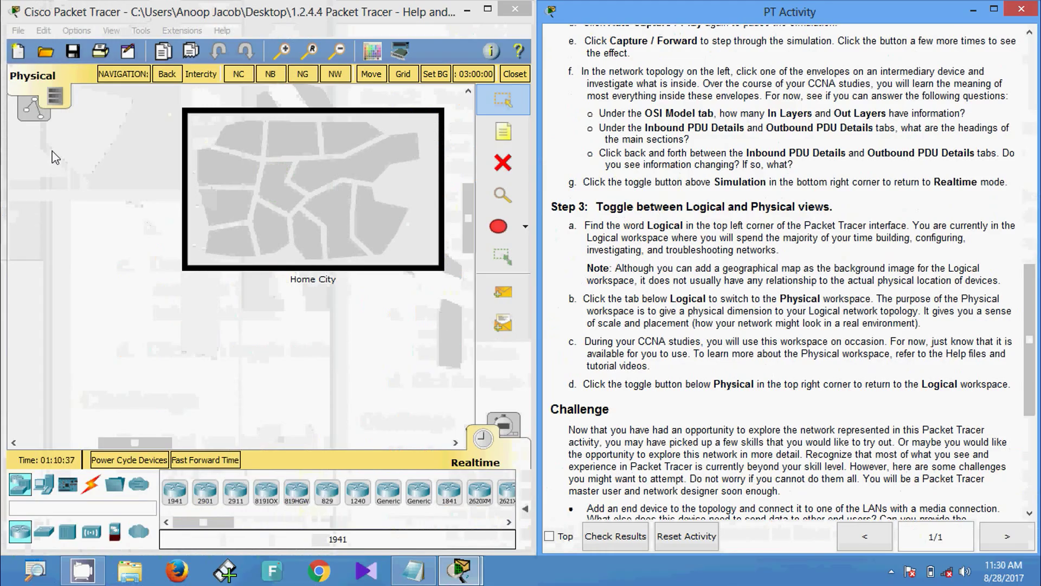
left_click(32, 109)
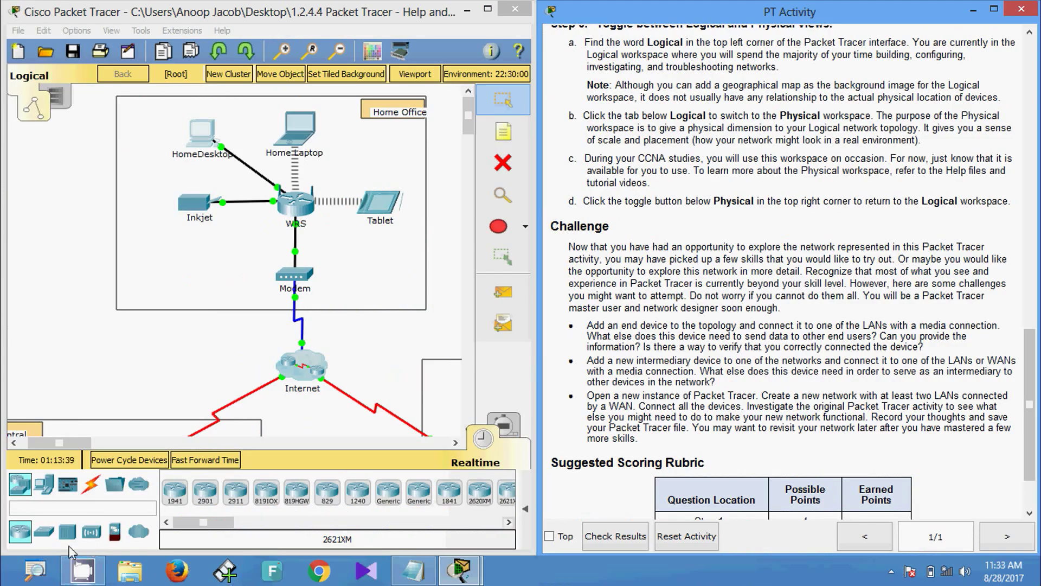
- Add a generic PC (PC-PT) end device to the Home Office network, below the Inkjet printer
left_click(45, 494)
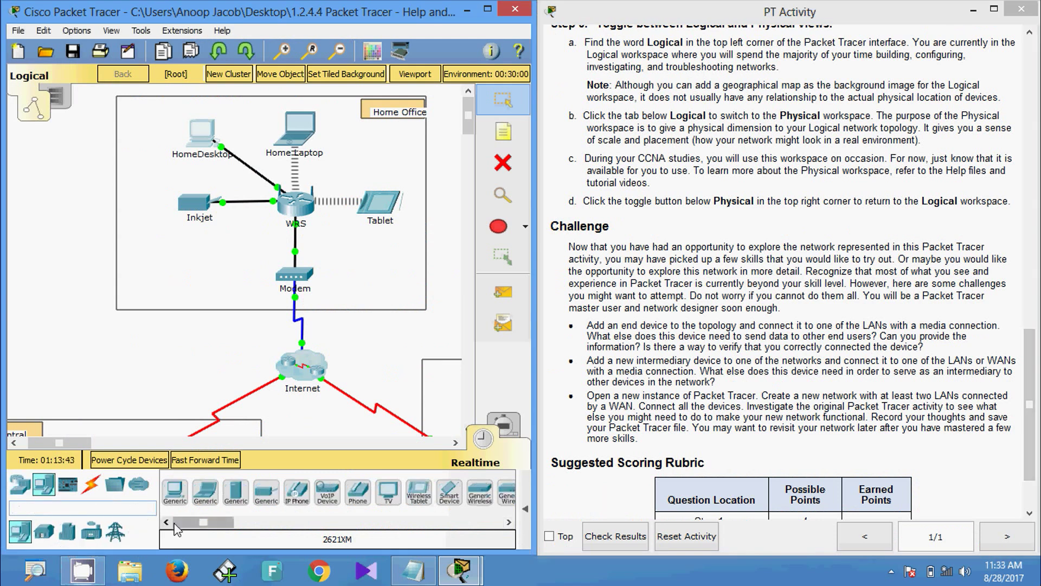
left_click(175, 491)
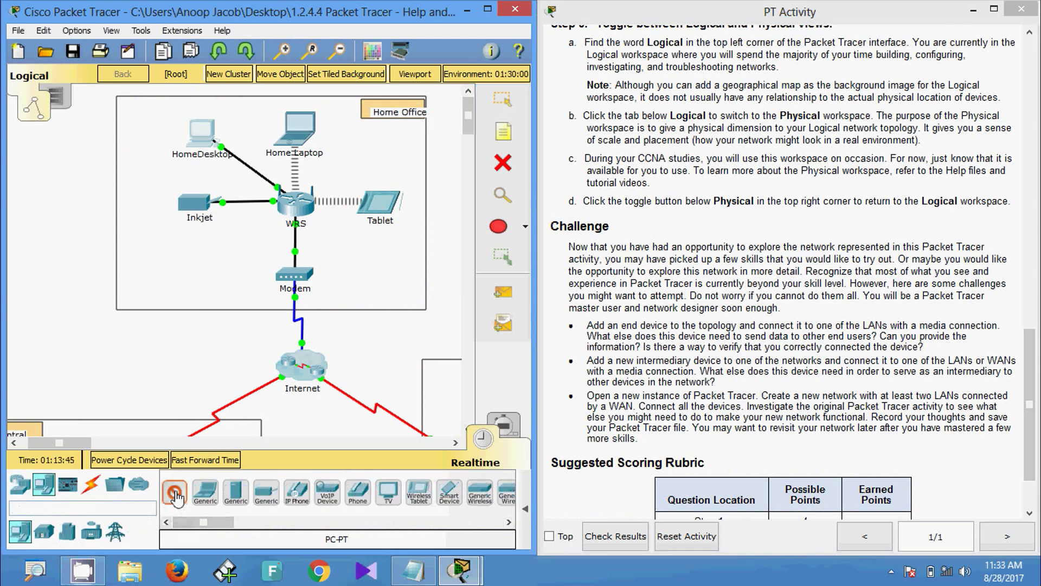
left_click(188, 269)
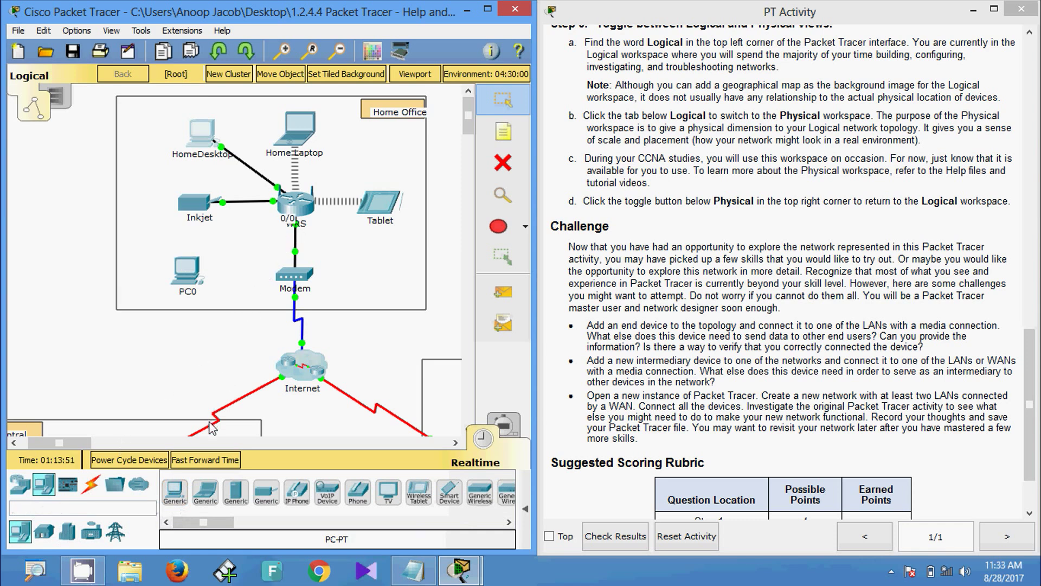
- Connect Ethernet 3 on the WRS router to FastEthernet0 on PC0 with a copper straight-through cable
left_click(91, 484)
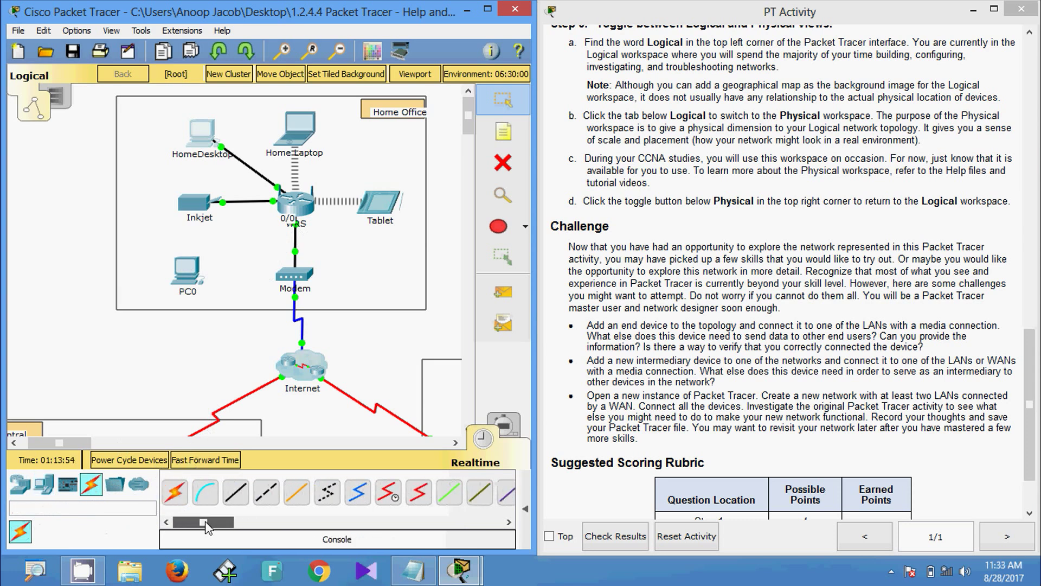
left_click(233, 494)
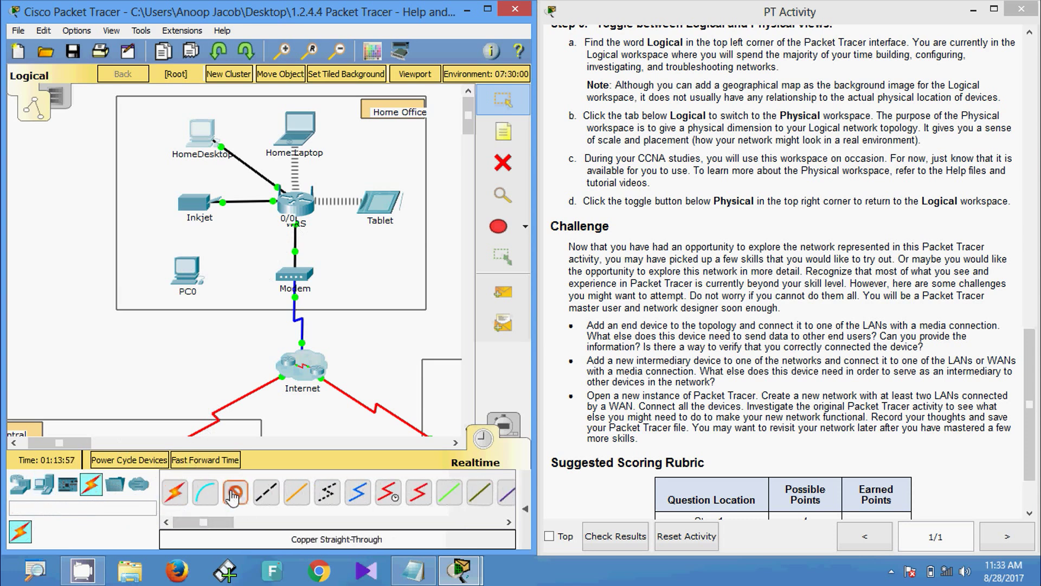
left_click(299, 203)
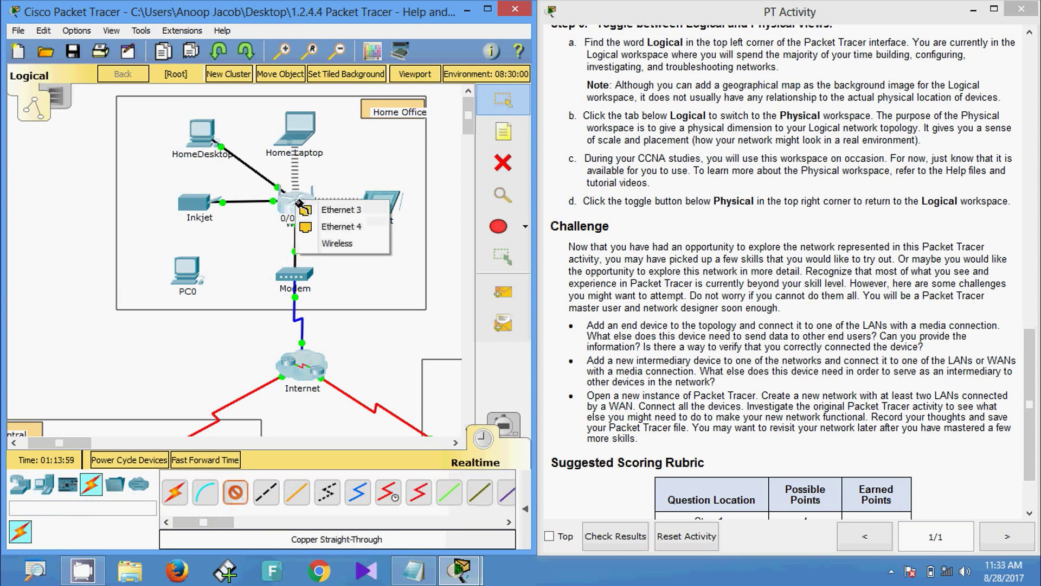
left_click(334, 210)
left_click(187, 270)
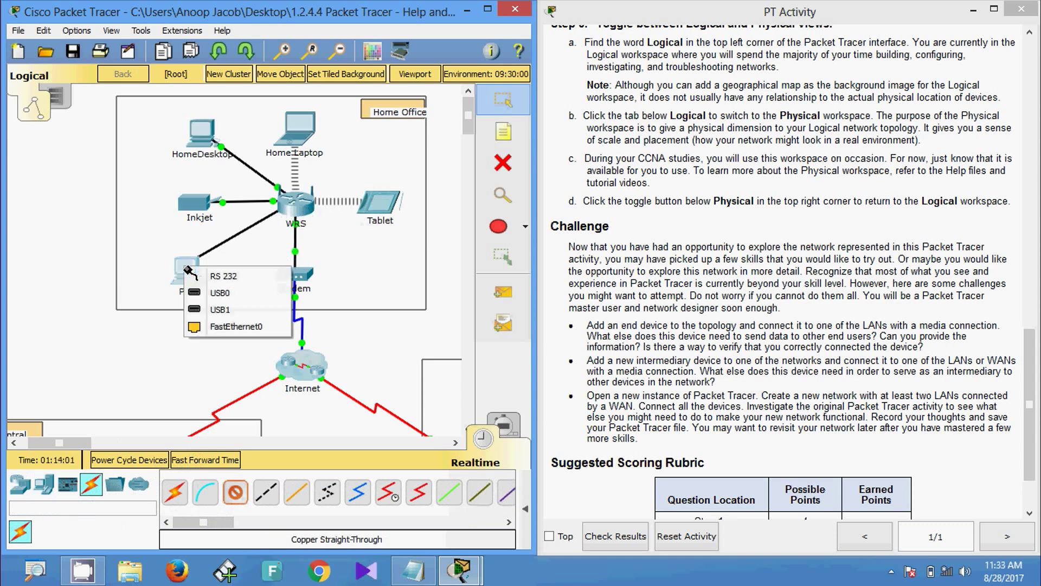
left_click(231, 326)
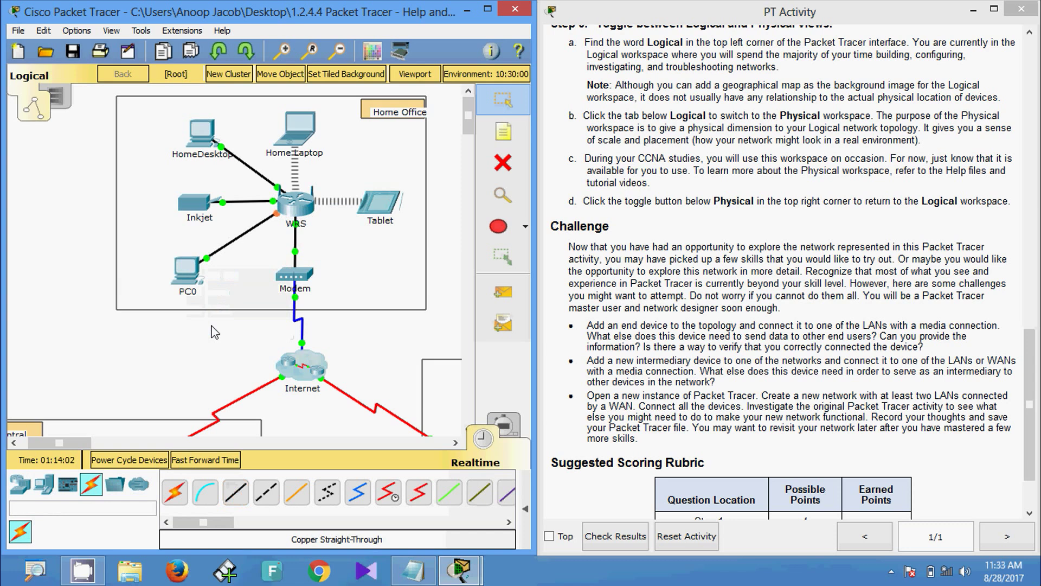
- Open PC0's IP Configuration, check which IPv4 settings it needs, and close the device window
left_click_drag(186, 269, 183, 271)
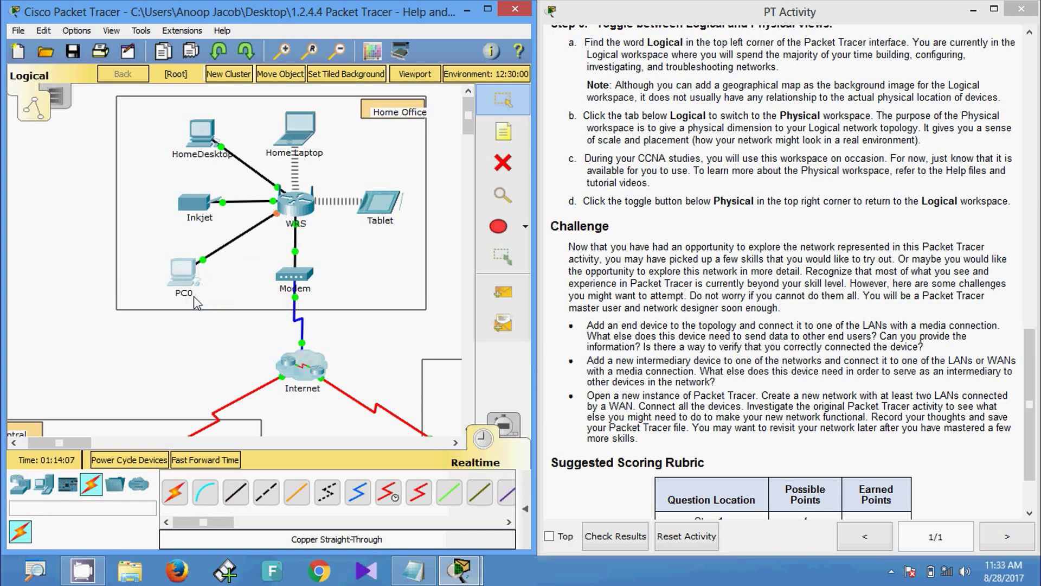
left_click(185, 272)
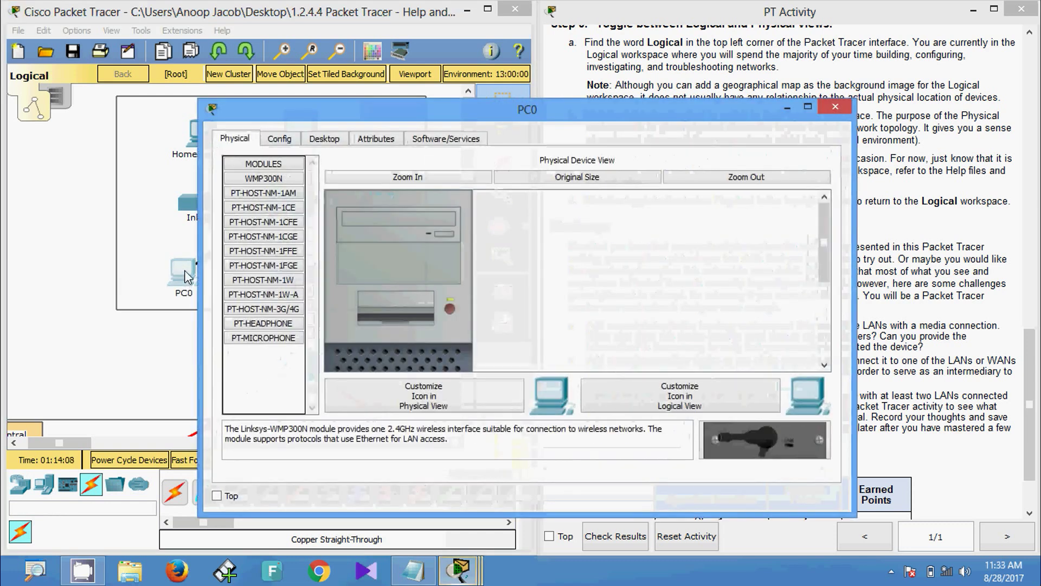
left_click(324, 139)
left_click(290, 208)
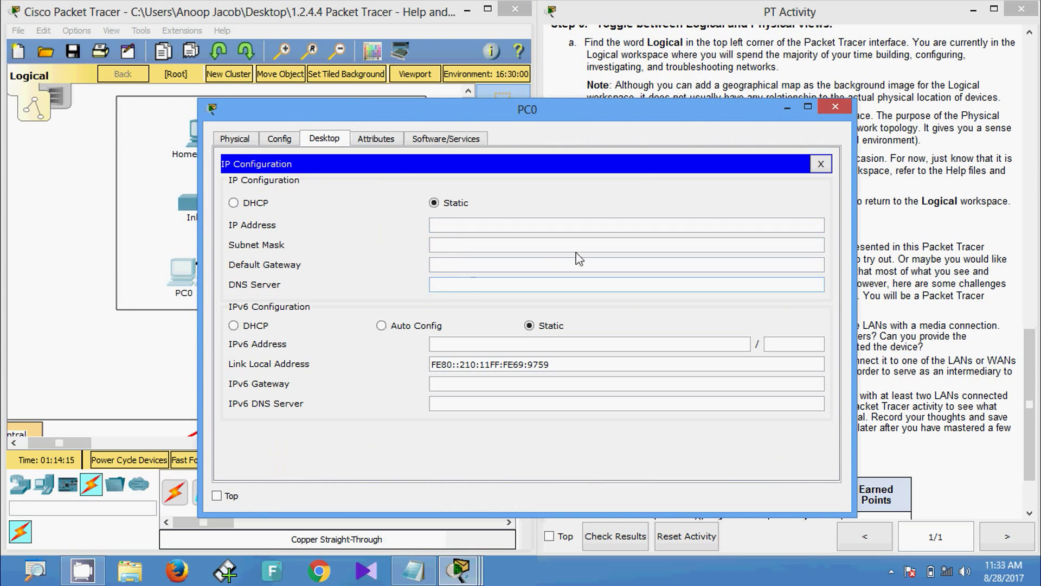
left_click(835, 107)
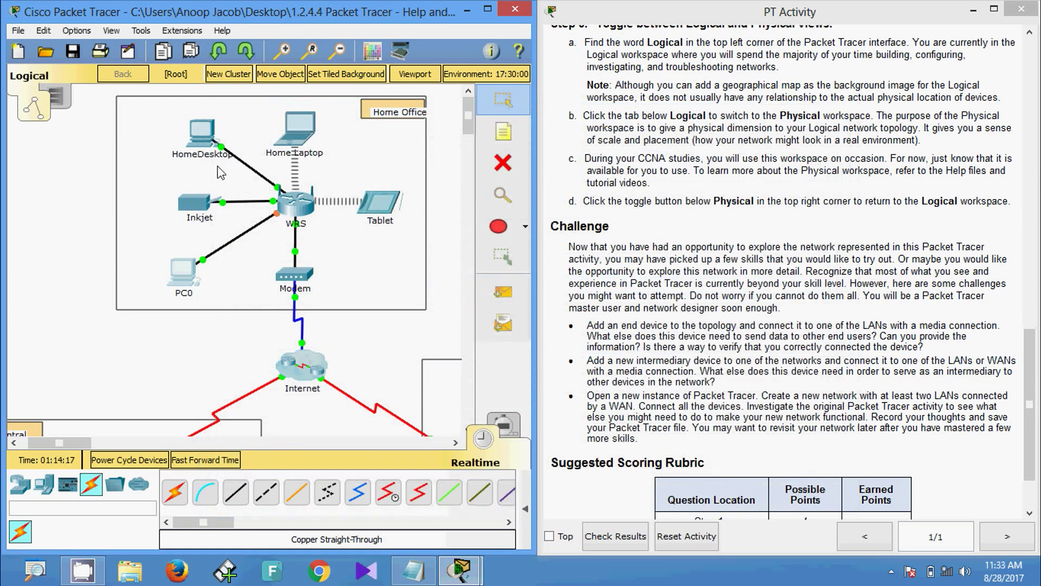
- Review HomeDesktop's IP address, subnet mask and default gateway, copy its DNS server address, and close the device window
left_click(203, 137)
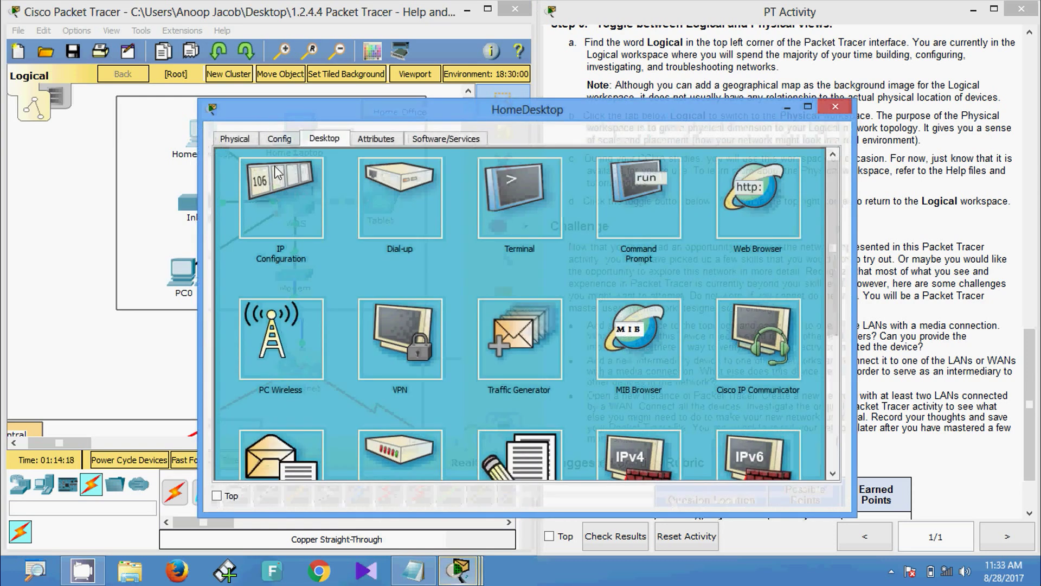
left_click(294, 180)
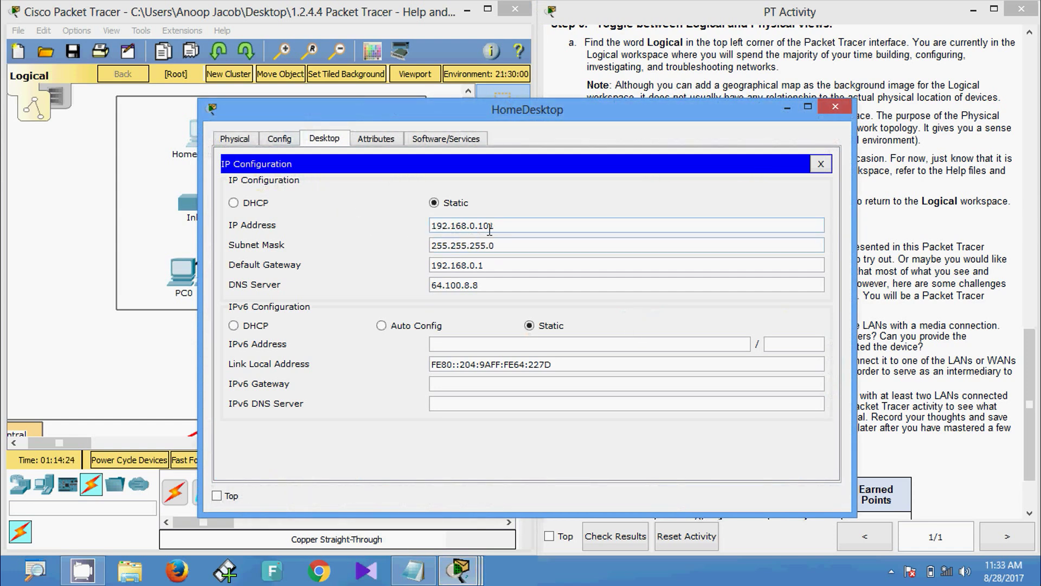
left_click_drag(460, 228, 431, 228)
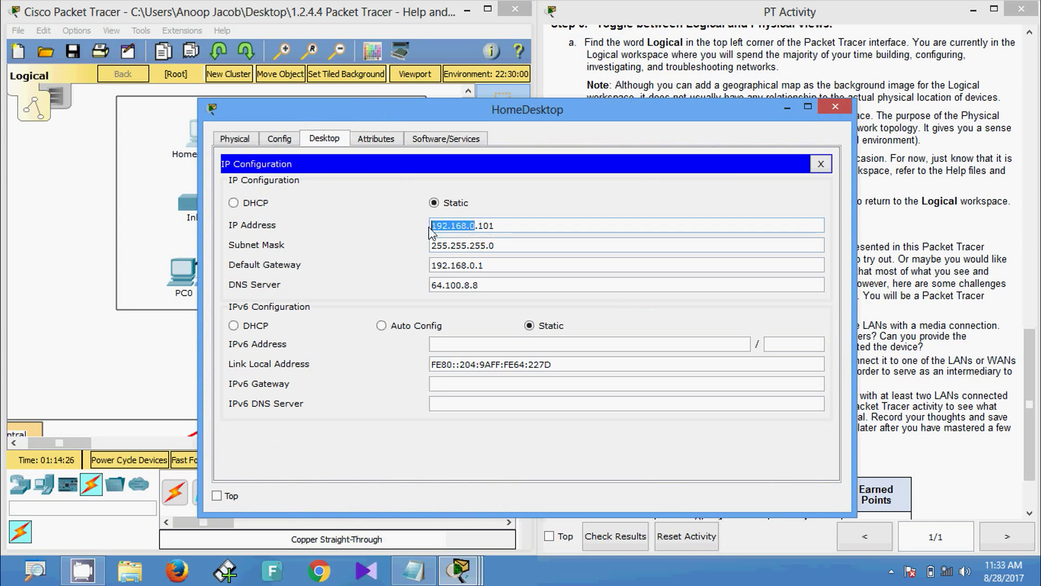
left_click_drag(508, 244, 440, 259)
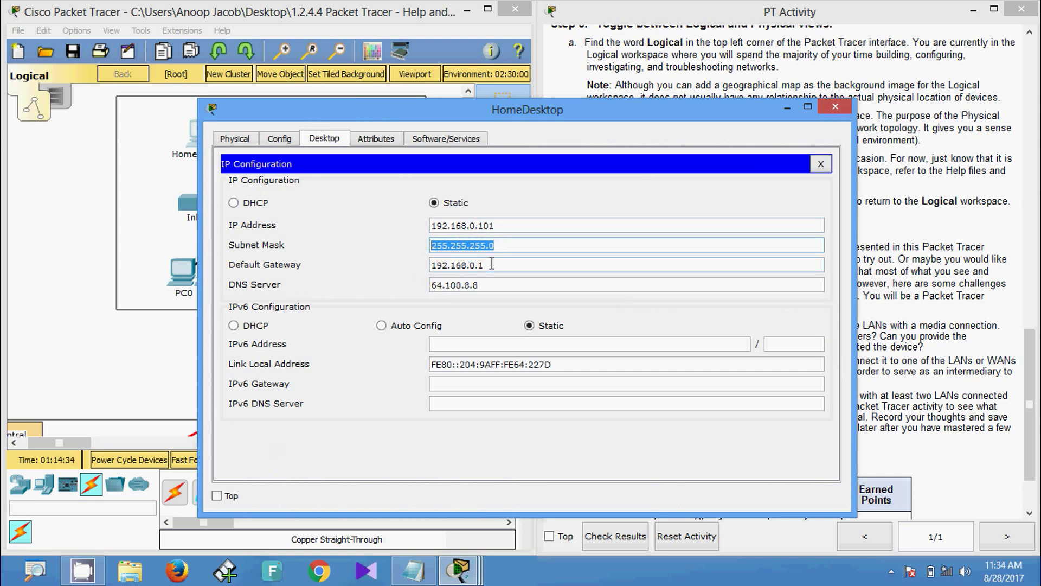
left_click_drag(492, 263, 422, 270)
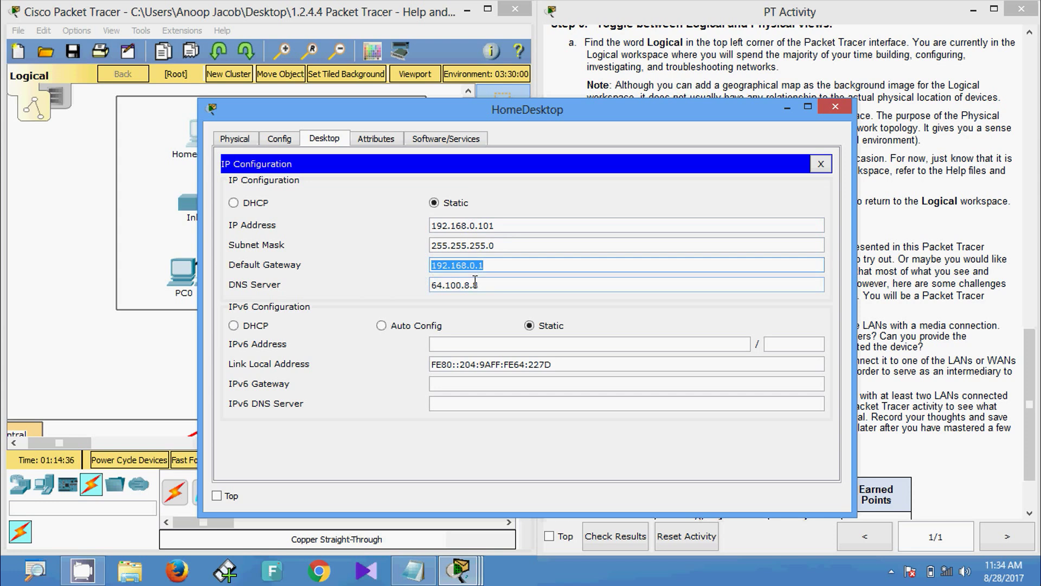
left_click_drag(488, 284, 416, 293)
key("ctrl+c")
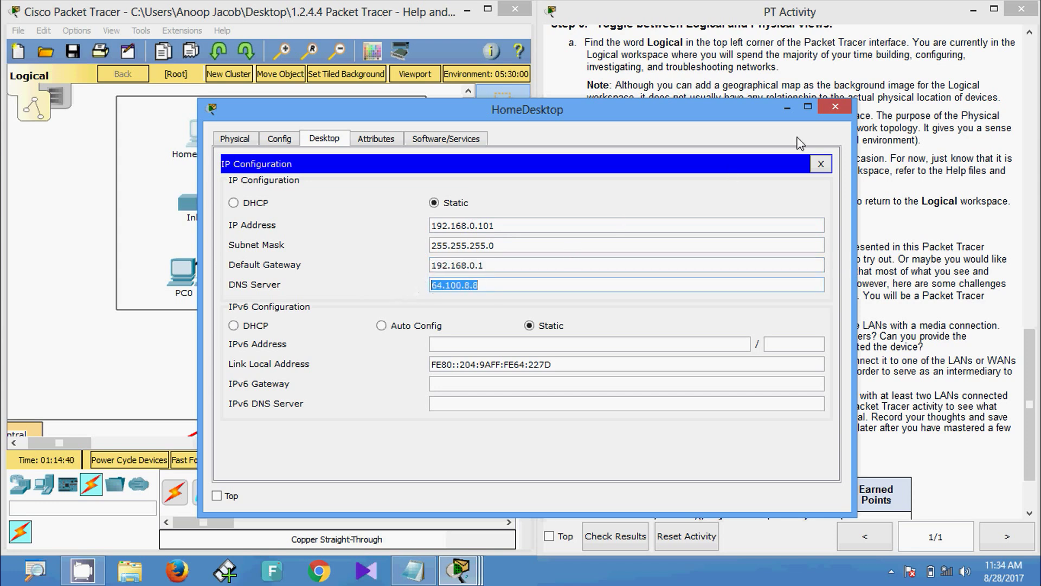
left_click(835, 107)
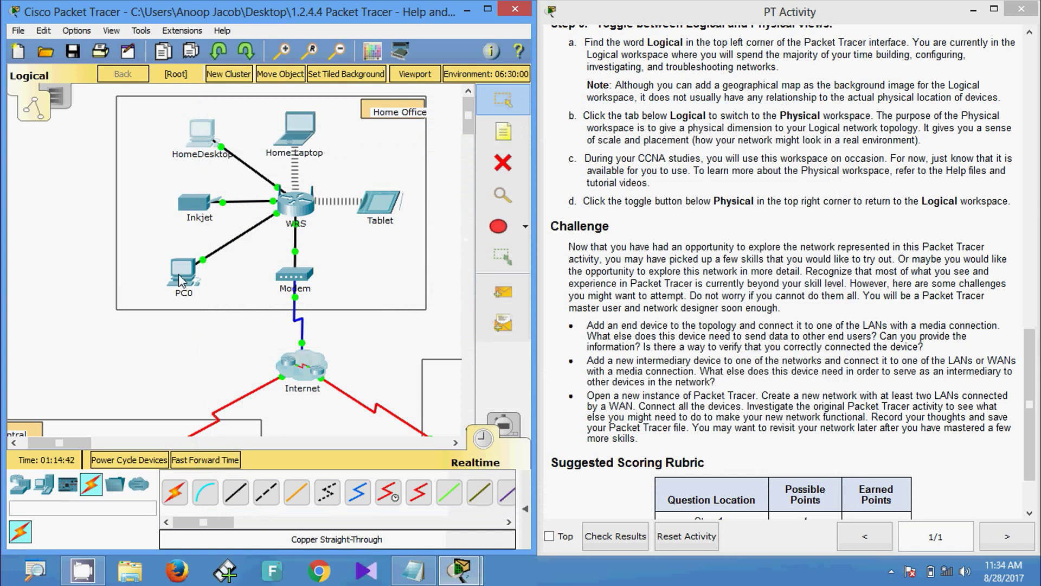
- Give PC0 the static IP address 192.168.0.120 with subnet mask 255.255.255.0 in its IP Configuration
left_click(179, 271)
left_click(262, 330)
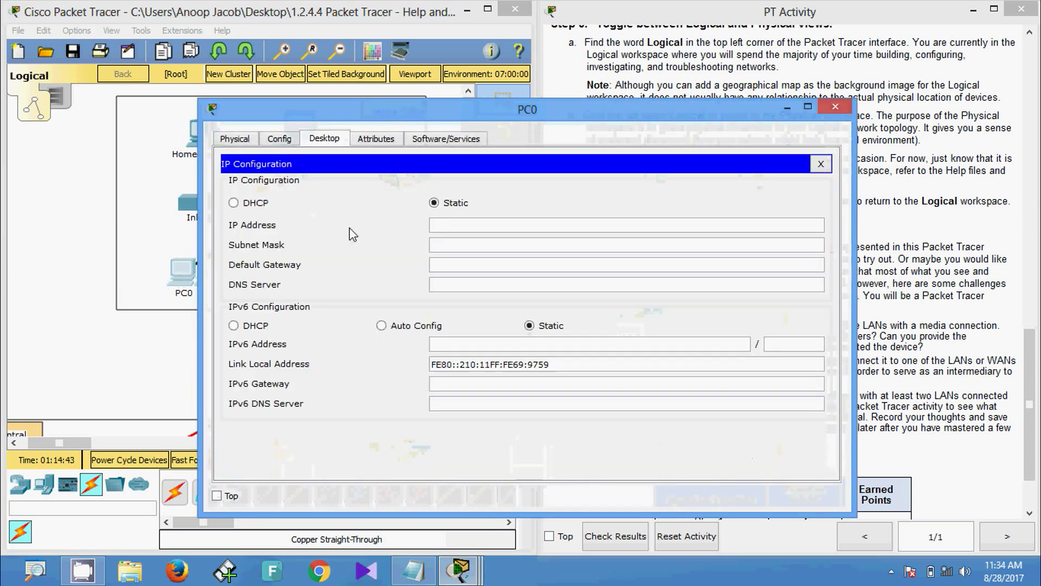
left_click(451, 225)
type("192.168.0.120")
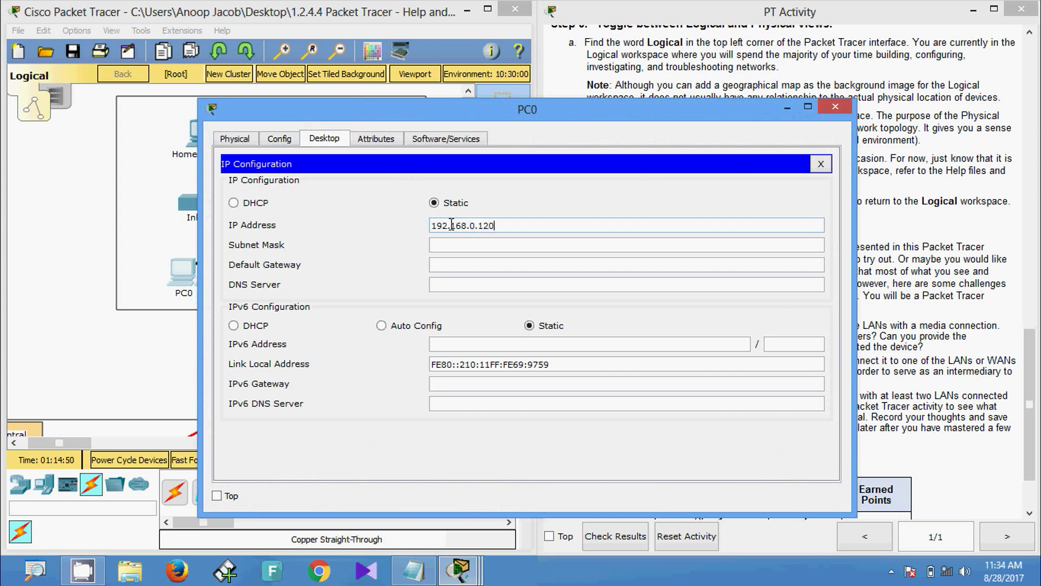
key("Tab")
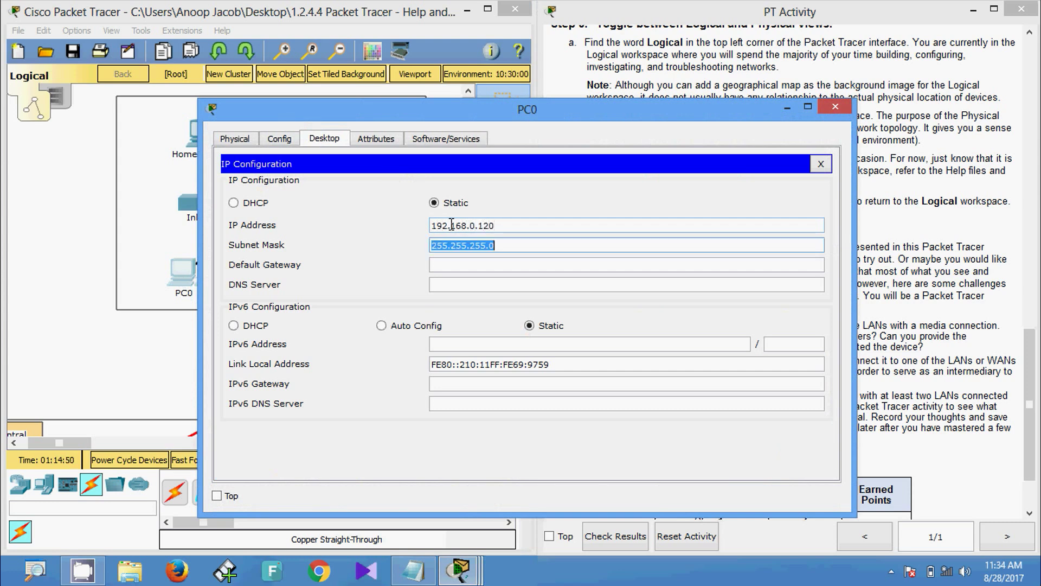
key("Tab")
- Set PC0's DNS server to 64.100.8.8 and its default gateway to 192.168.0.1, and close the device window
left_click(450, 282)
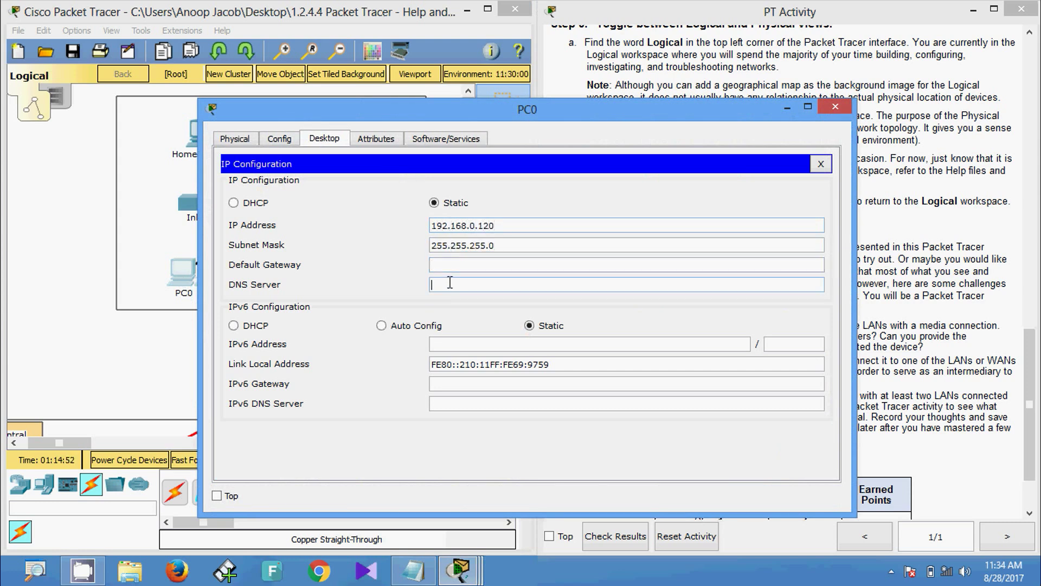
key("ctrl+v")
left_click_drag(484, 227, 413, 227)
key("ctrl+c")
left_click(443, 264)
key("ctrl+v")
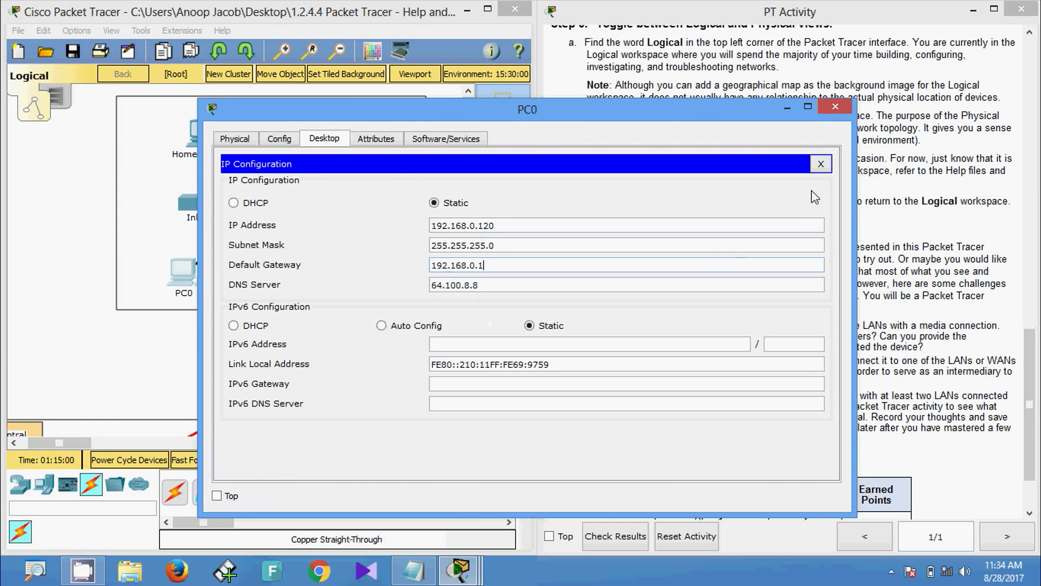
left_click(821, 166)
left_click(835, 107)
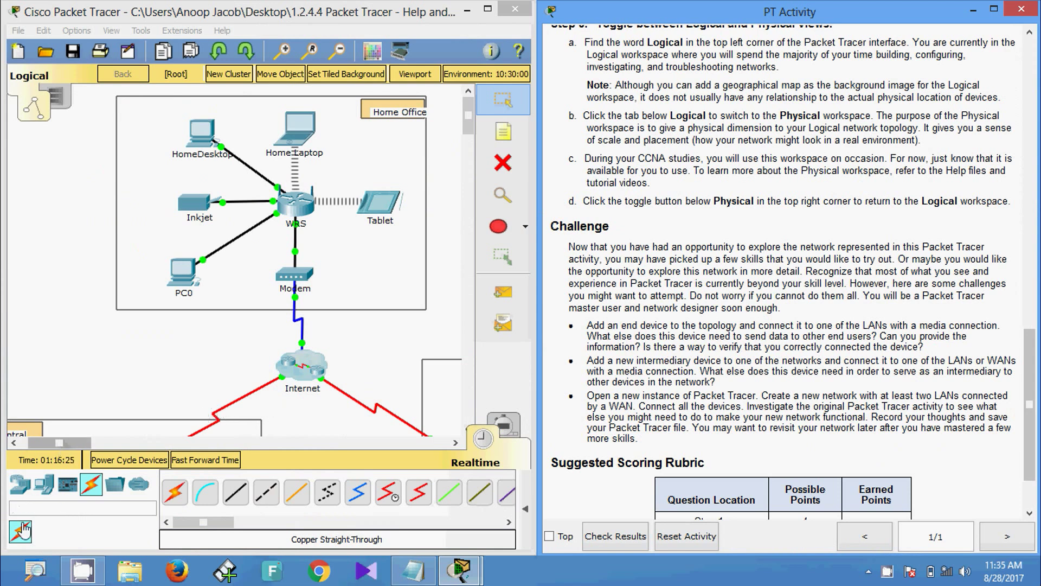
- Add a 2960-24TT switch to the Home Office network, below the Tablet and beside the Modem
left_click_drag(54, 444, 46, 445)
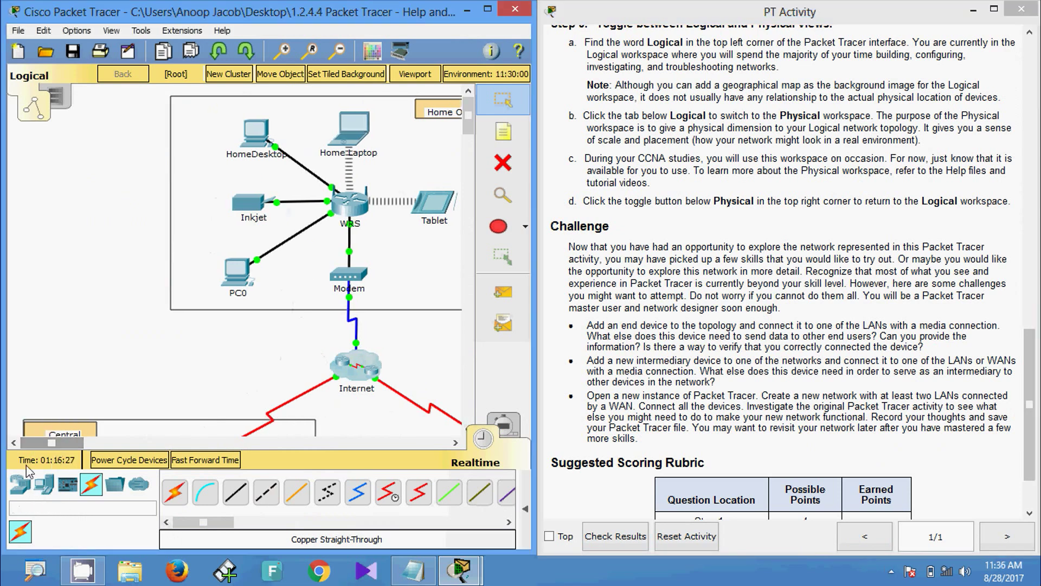
left_click(20, 483)
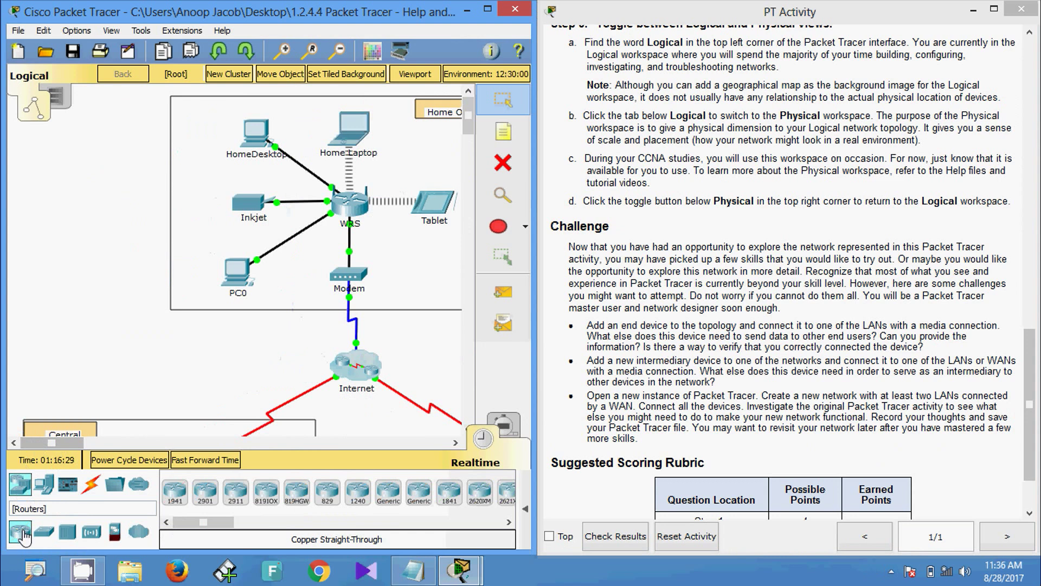
left_click(43, 532)
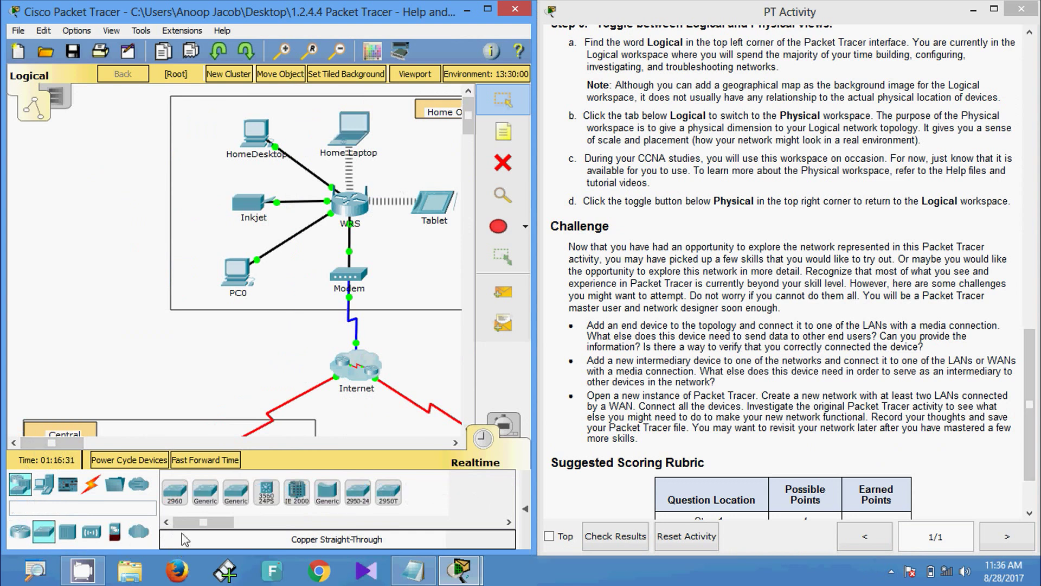
left_click(174, 494)
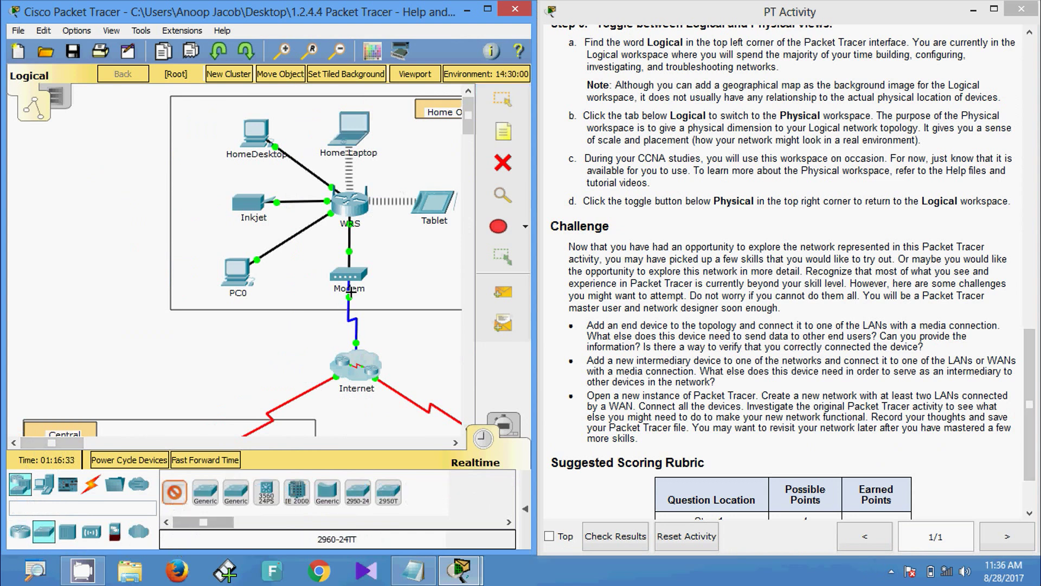
left_click(428, 263)
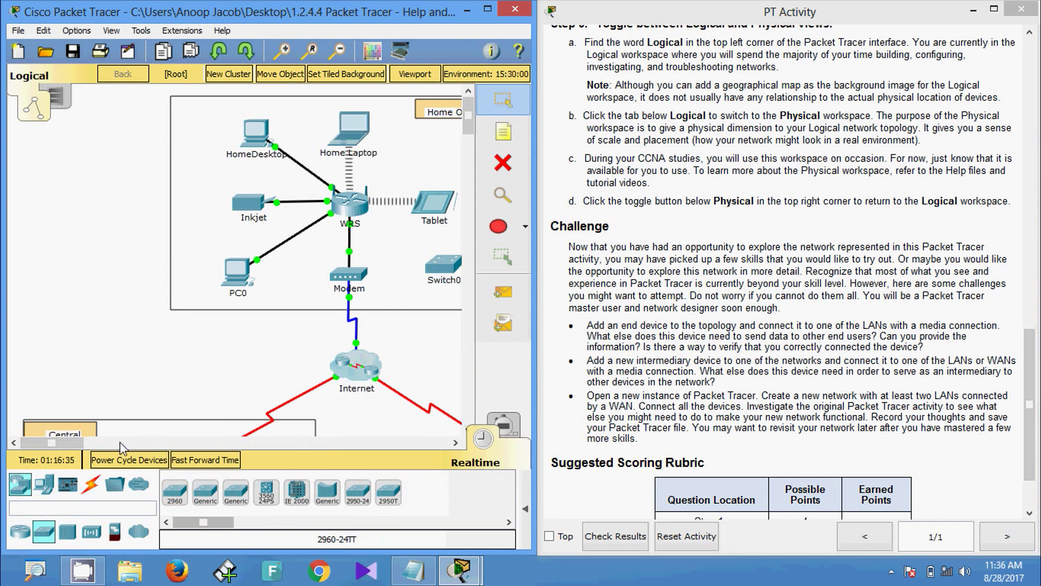
- Connect GigabitEthernet0/1 on the new 2960 switch to the WRS router with a copper straight-through cable
left_click_drag(79, 447, 111, 440)
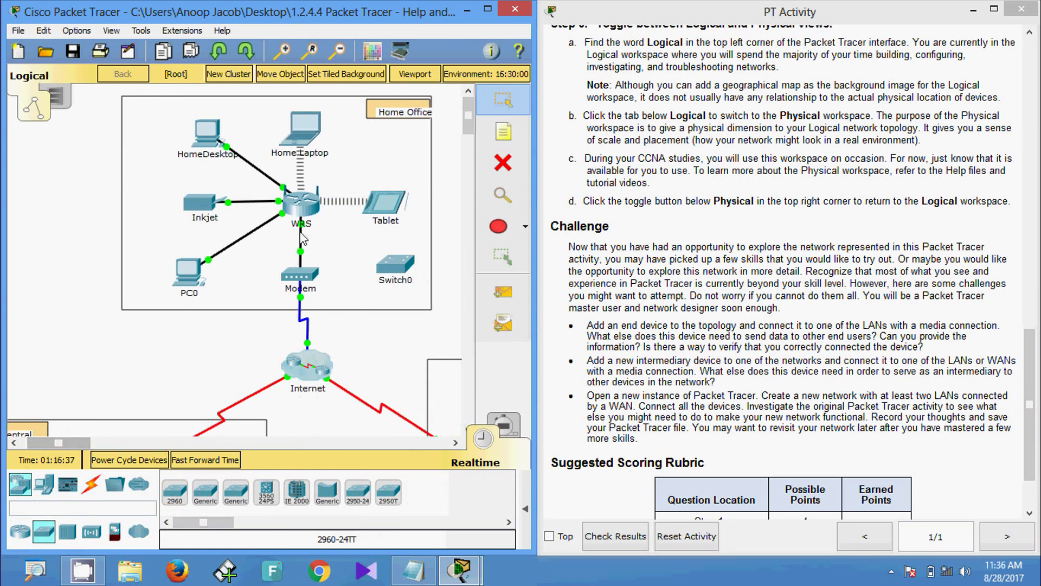
left_click(99, 494)
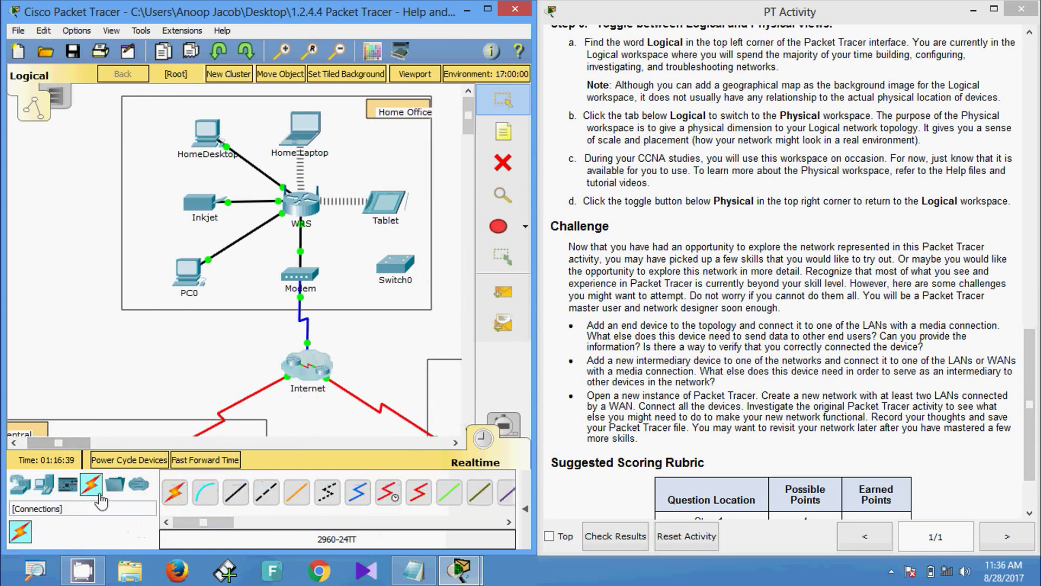
left_click(235, 492)
left_click(394, 266)
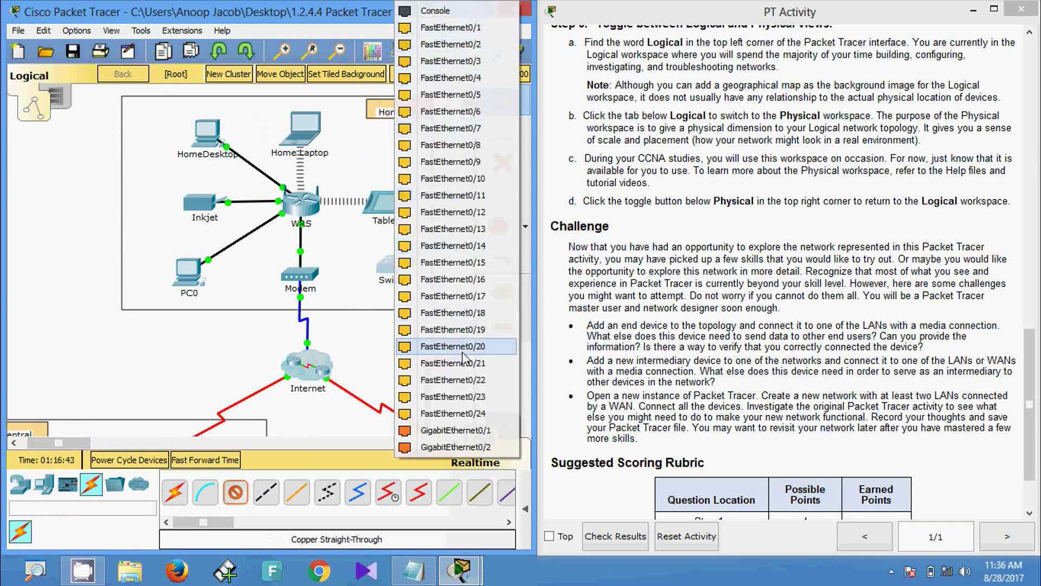
left_click(452, 430)
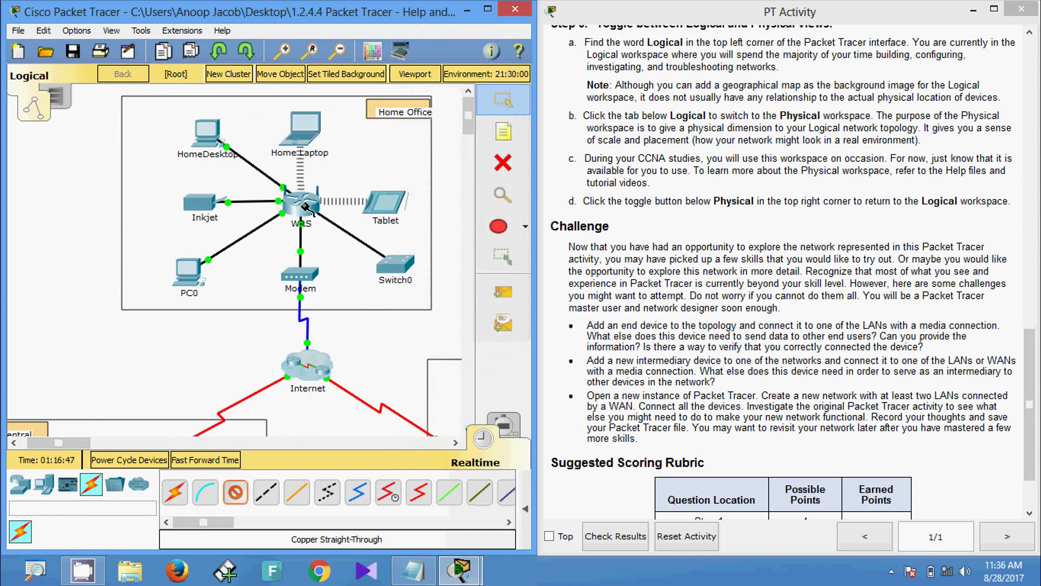
left_click(305, 207)
left_click(316, 217)
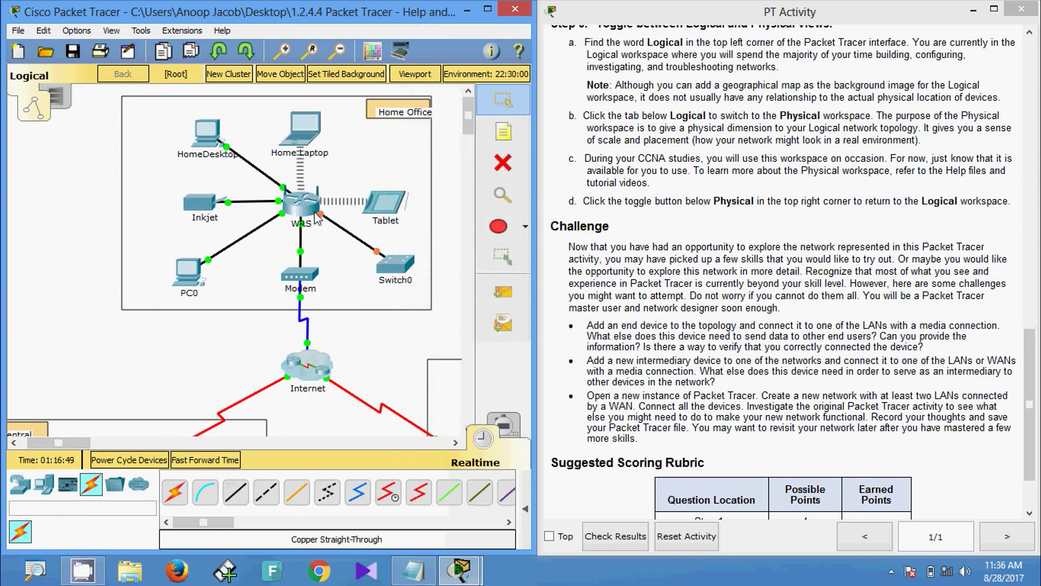
- Move Switch0 slightly farther from the WRS router, keeping it inside the Home Office area
left_click_drag(400, 275, 403, 281)
left_click(361, 279)
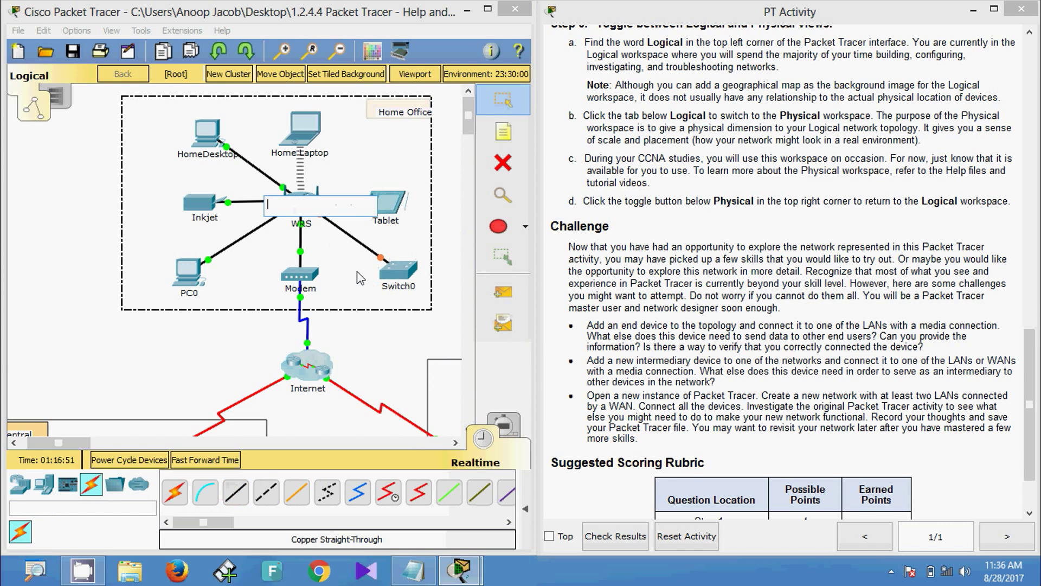
left_click(372, 353)
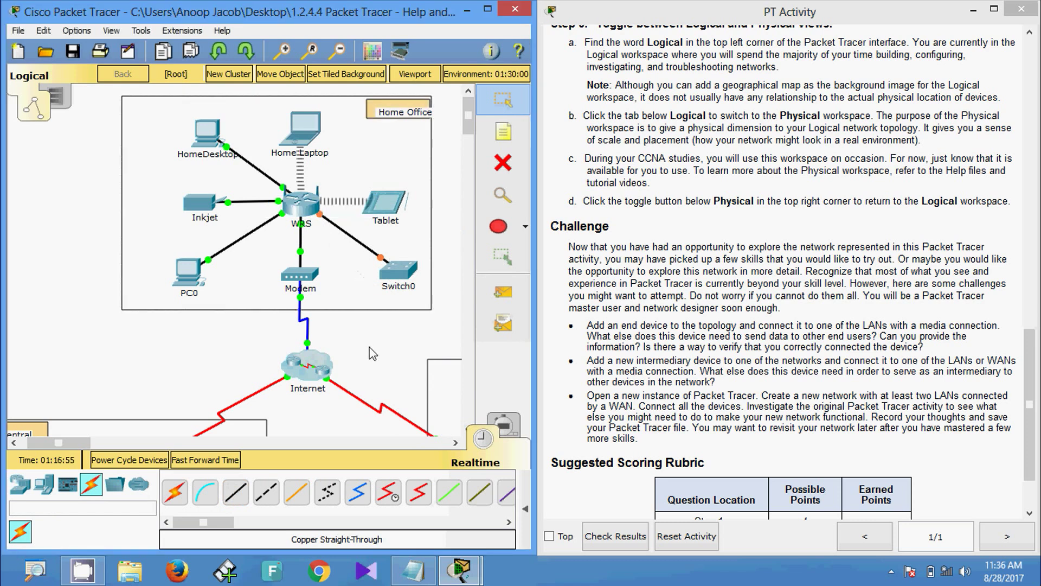
- Review the remaining activity instructions down to the scoring rubric, and return to the beginning of the document
scroll(786, 418, "down", 3)
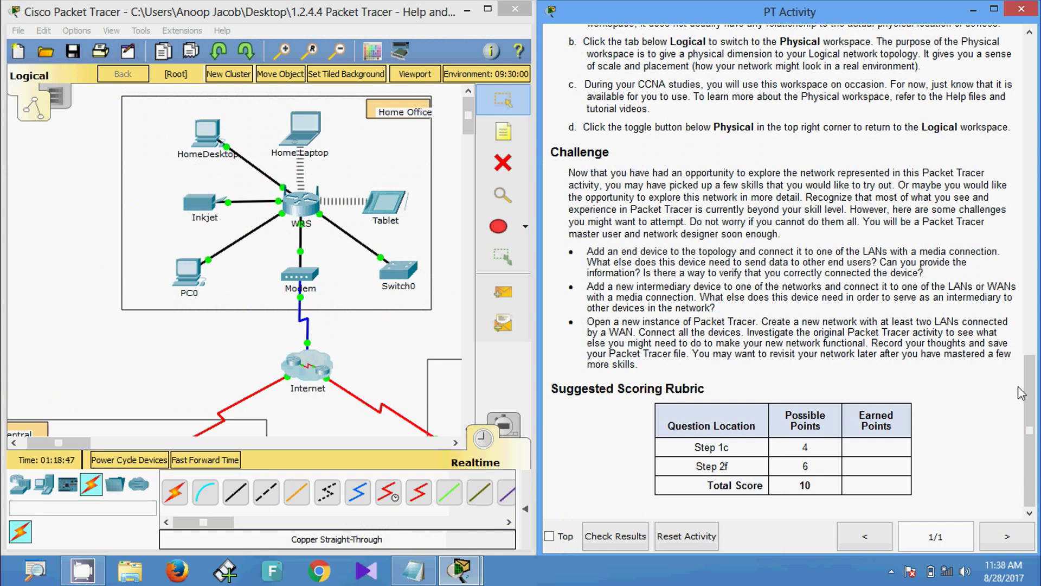
left_click(1029, 347)
left_click(1029, 108)
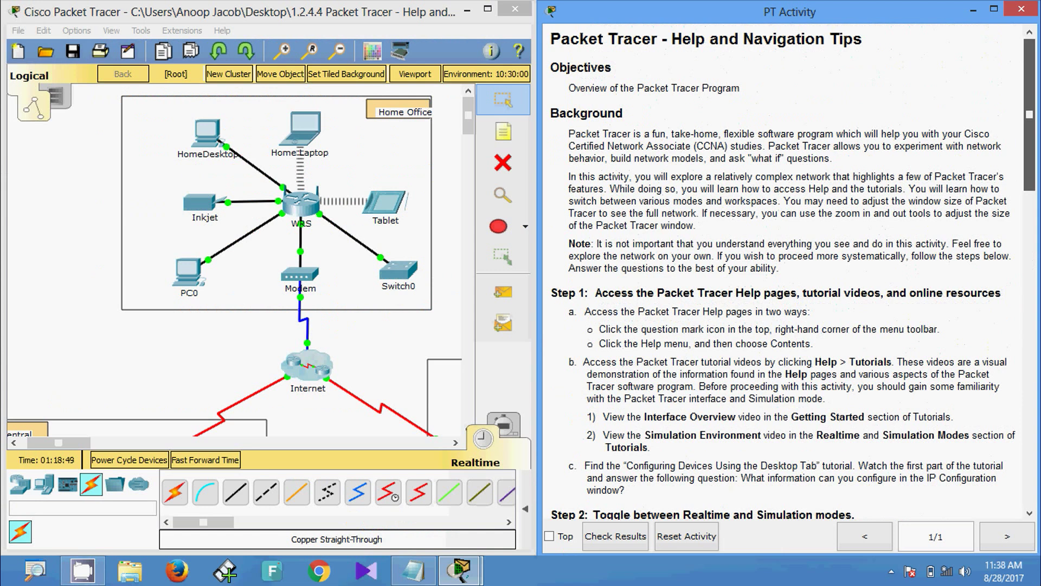